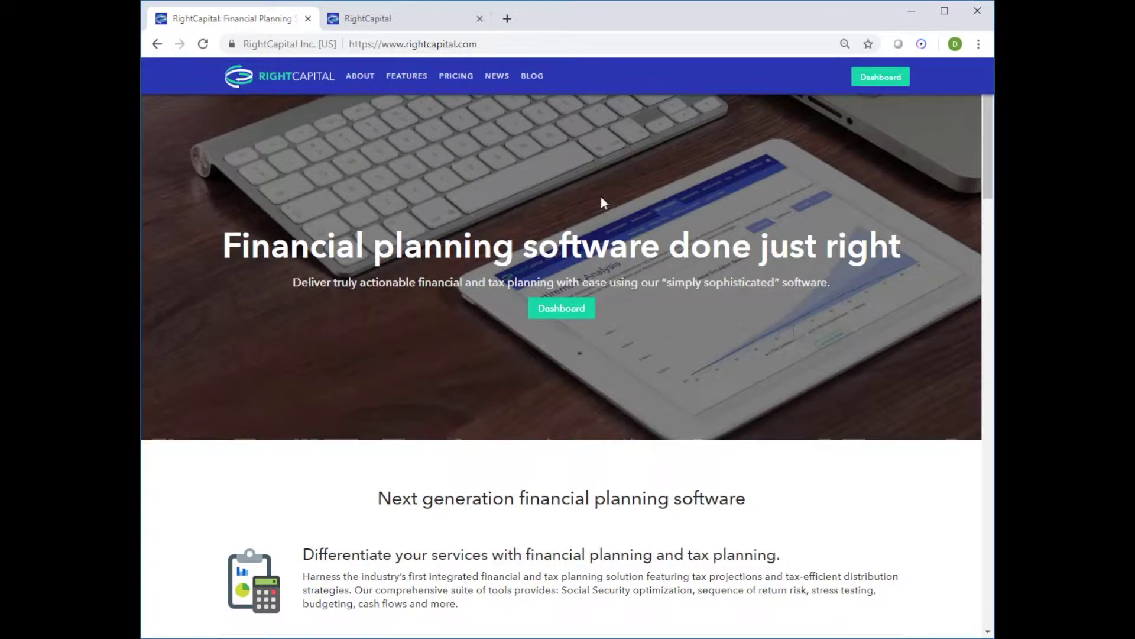
Add a Stock Plan account to the net worth profile of the test client.
left_click(390, 17)
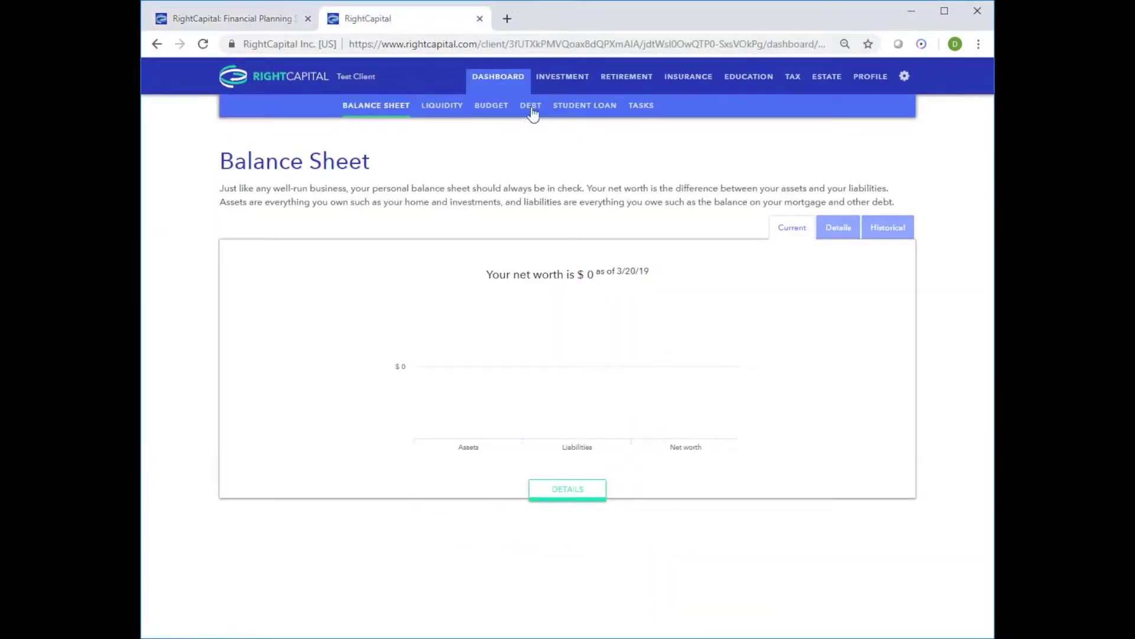
left_click(876, 83)
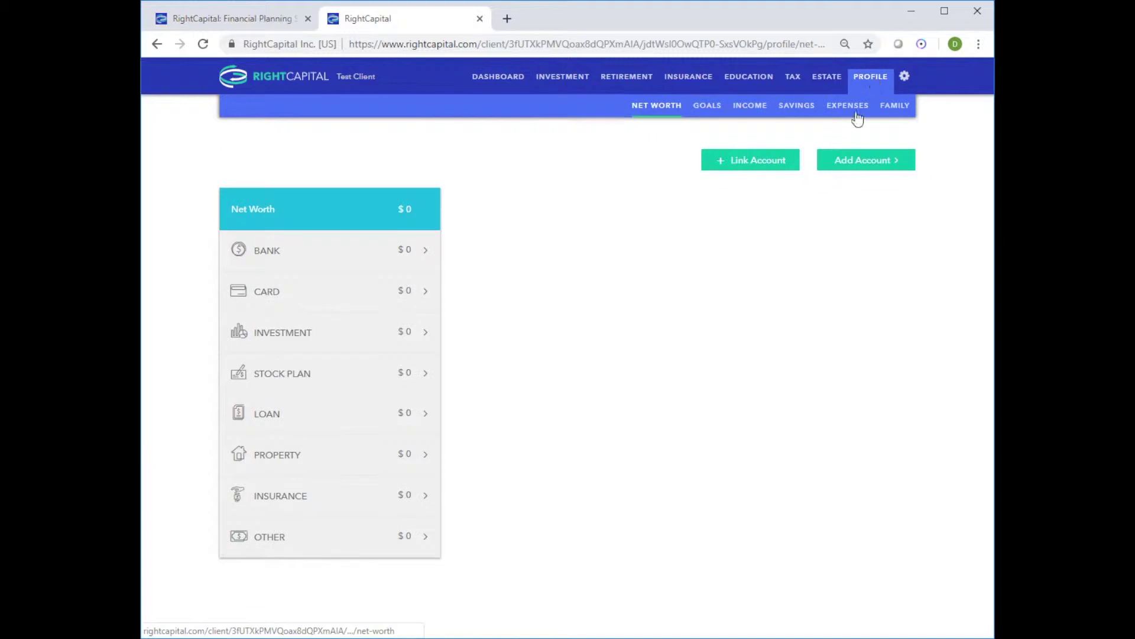
left_click(879, 166)
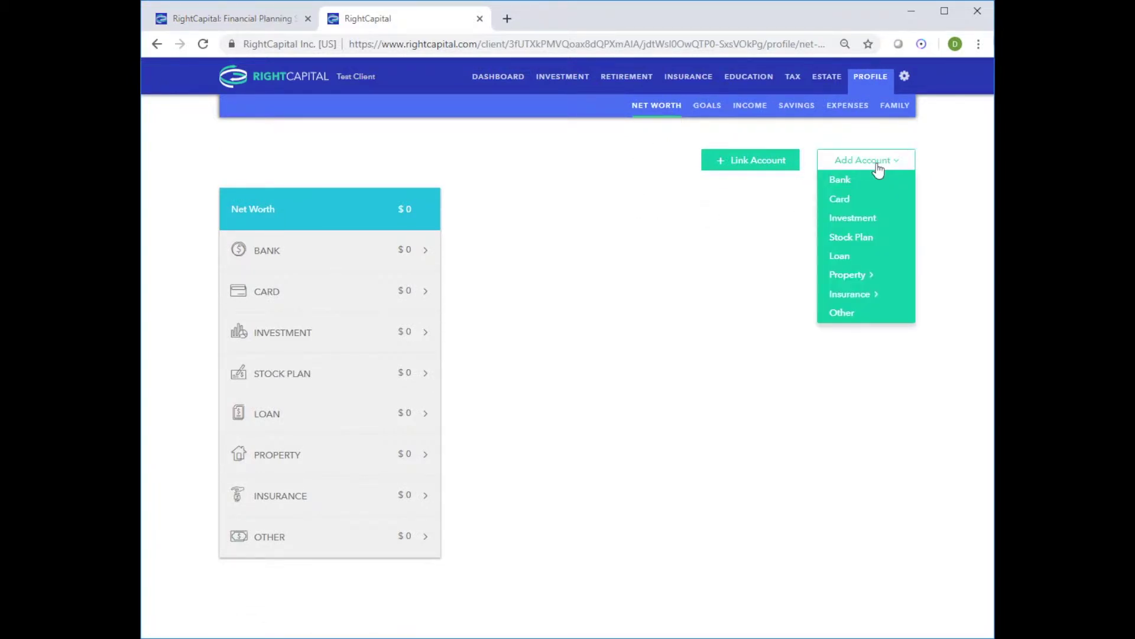
left_click(869, 239)
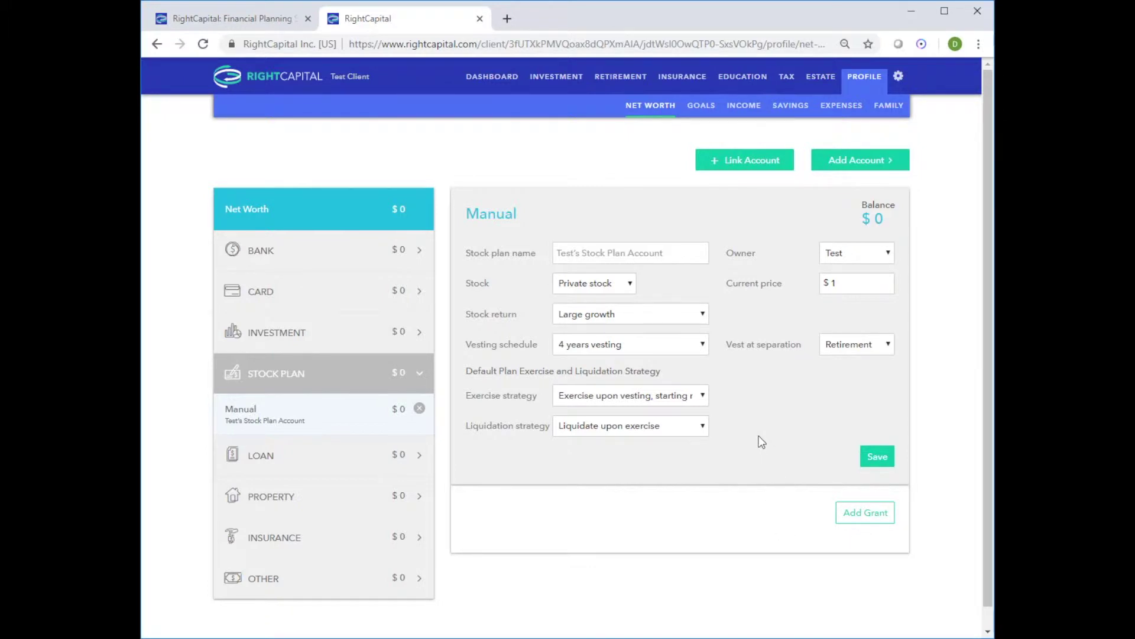
Name the new account "Stock Plan" and check its owner options.
left_click(619, 253)
type("Stock Plan")
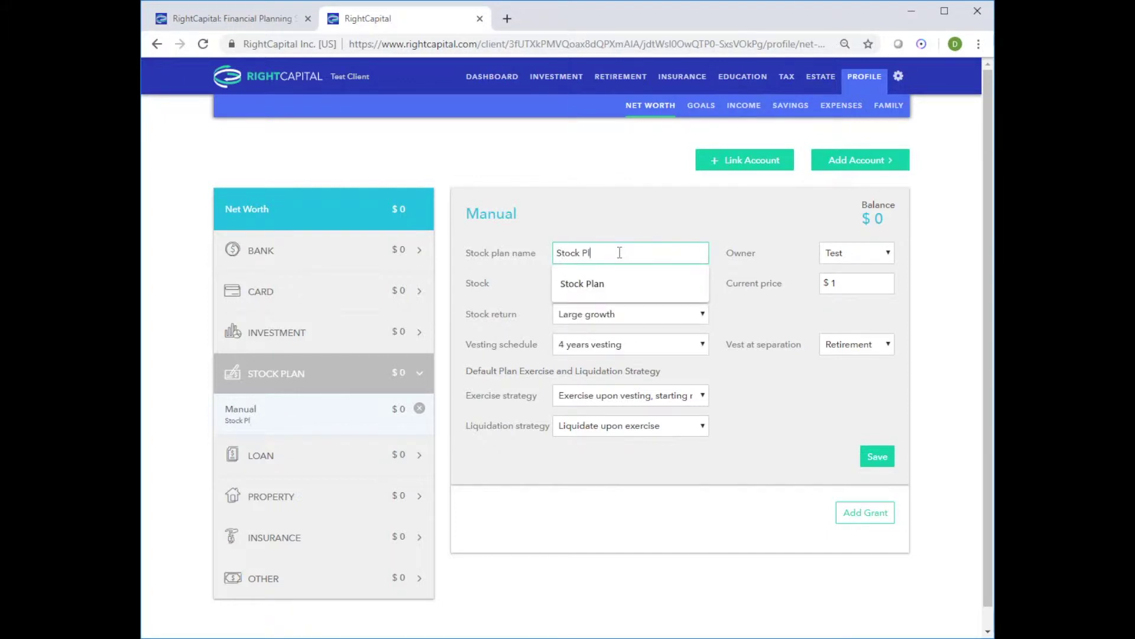
key("Tab")
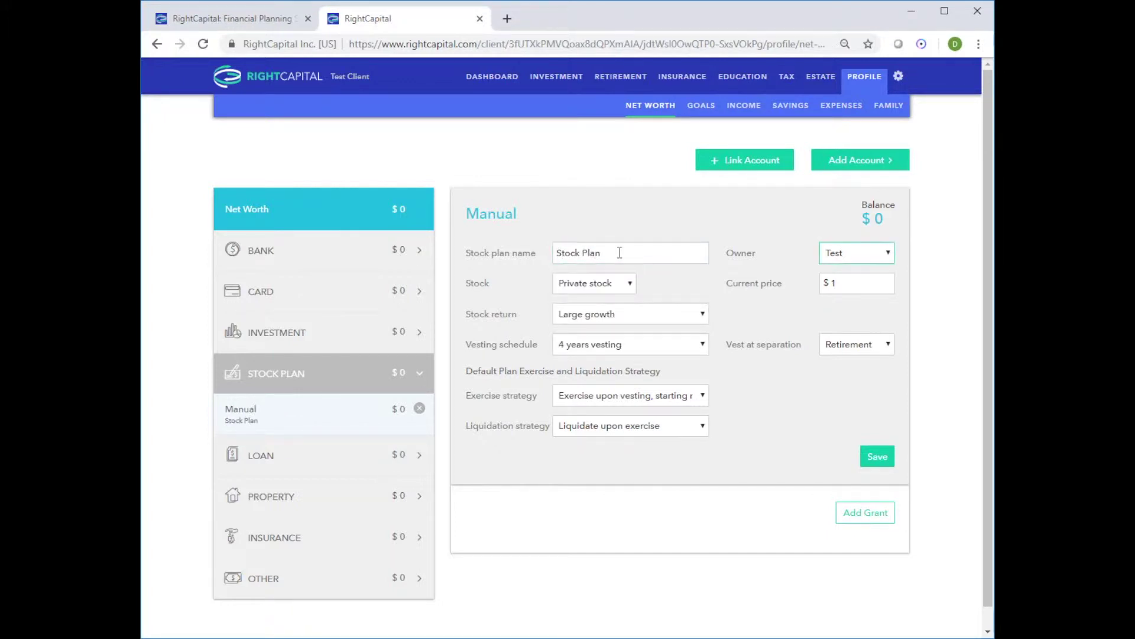
left_click(853, 252)
left_click(780, 253)
Identify the plan's stock by symbol as IBM, International Business Machines Corp.
left_click(626, 283)
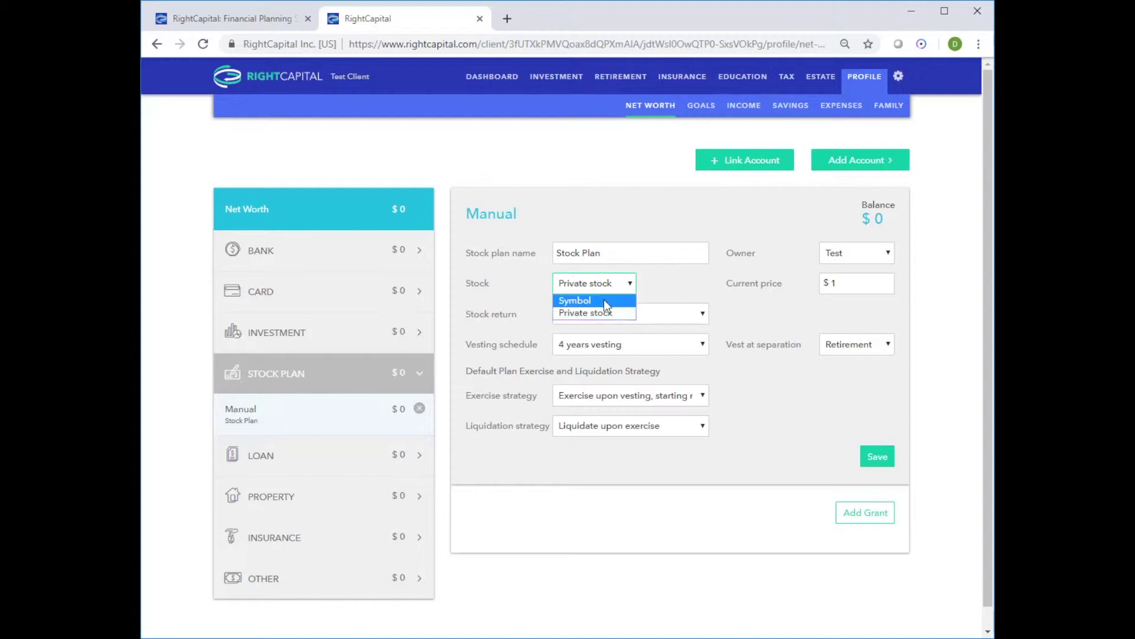
left_click(606, 301)
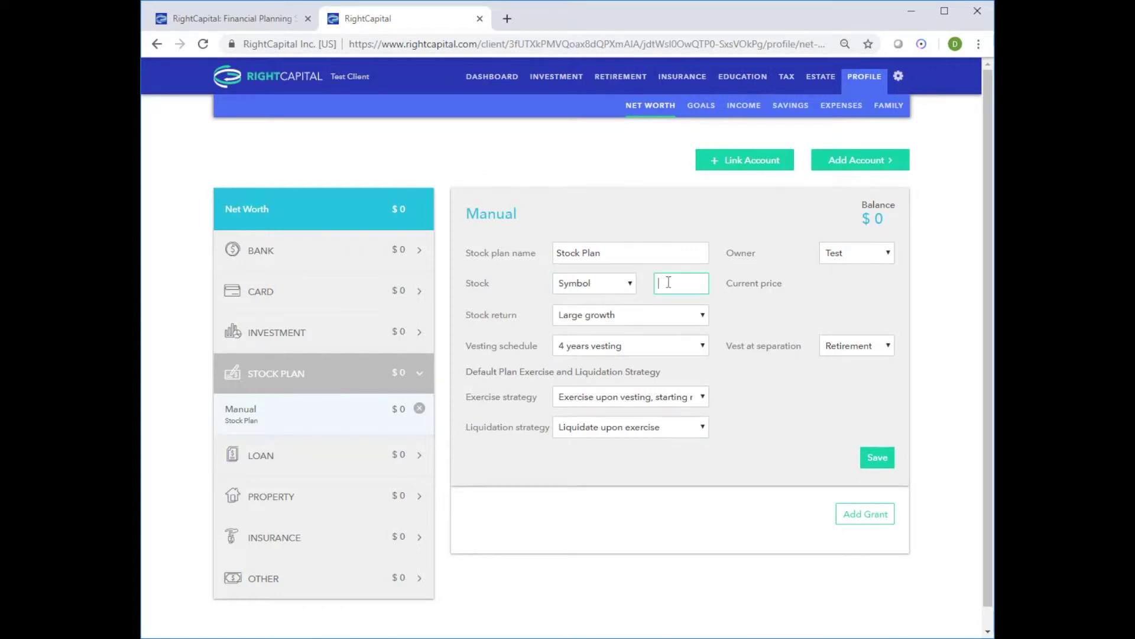
type("IBM")
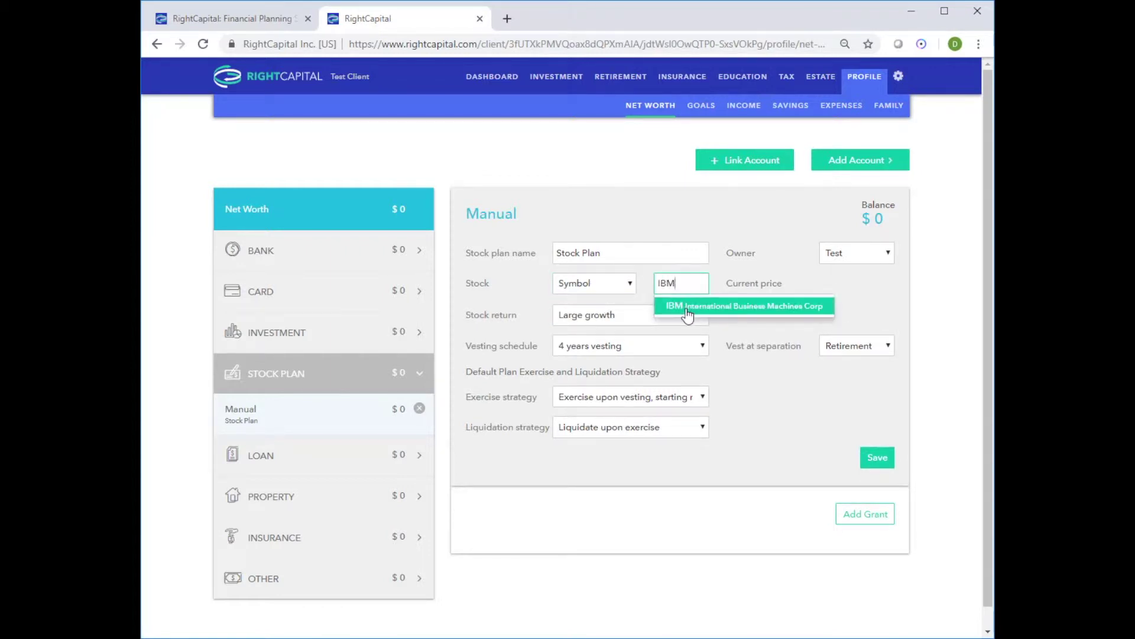
left_click(687, 313)
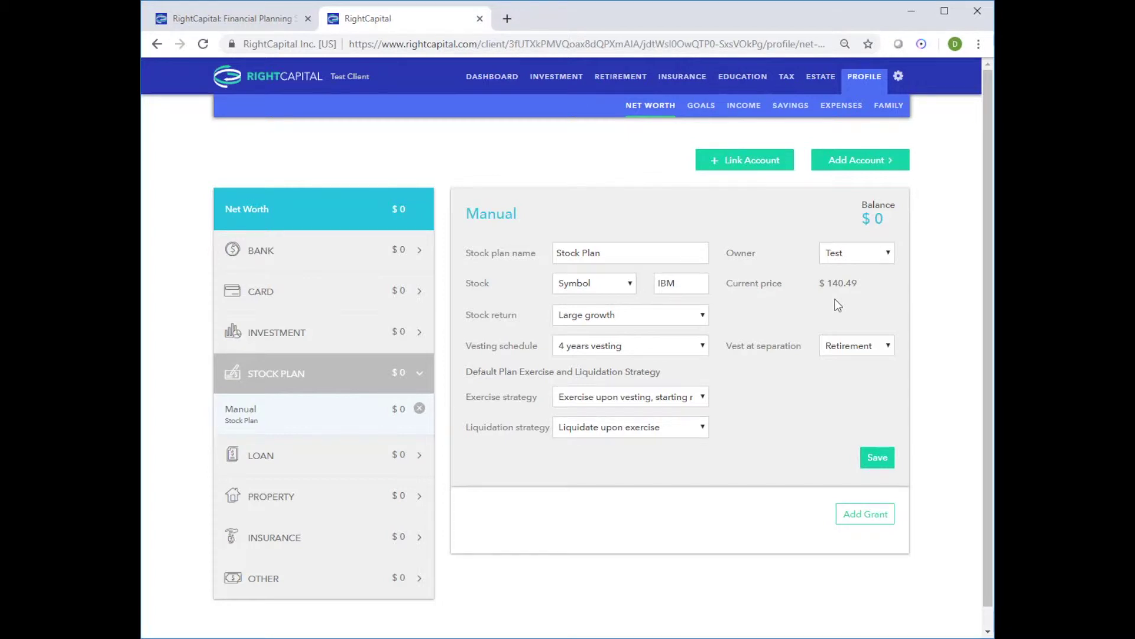
Set the plan's stock to Private stock with a current price of $10.34.
left_click(598, 292)
left_click(595, 310)
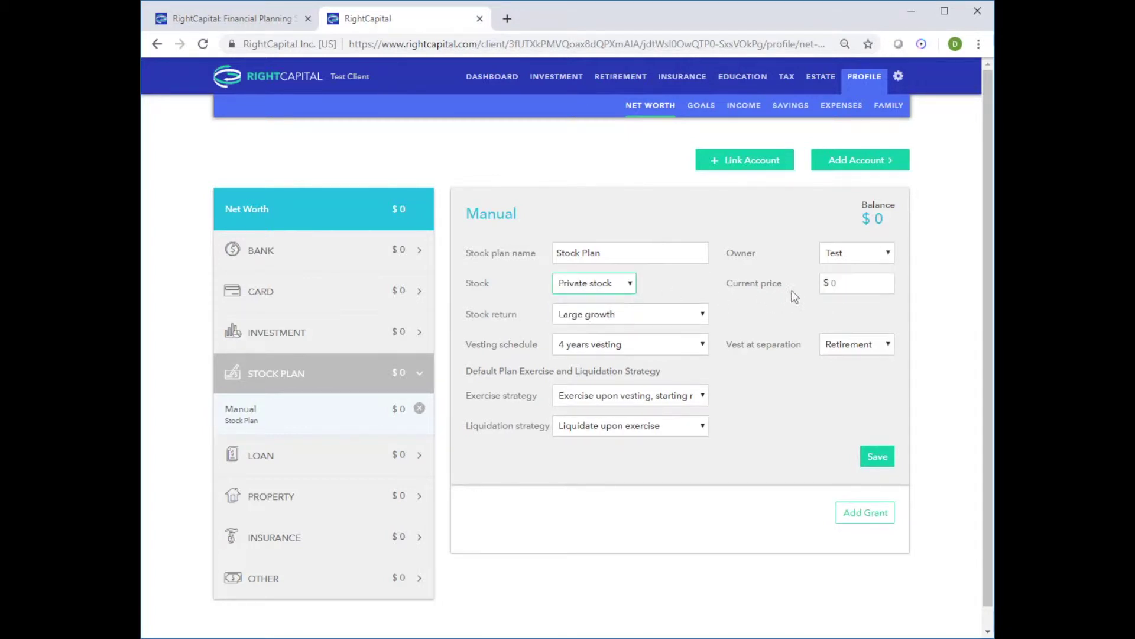
left_click(843, 285)
type("10.34")
left_click(790, 311)
Set the stock return to Flat return with a 5% average return and save the stock plan.
left_click(705, 315)
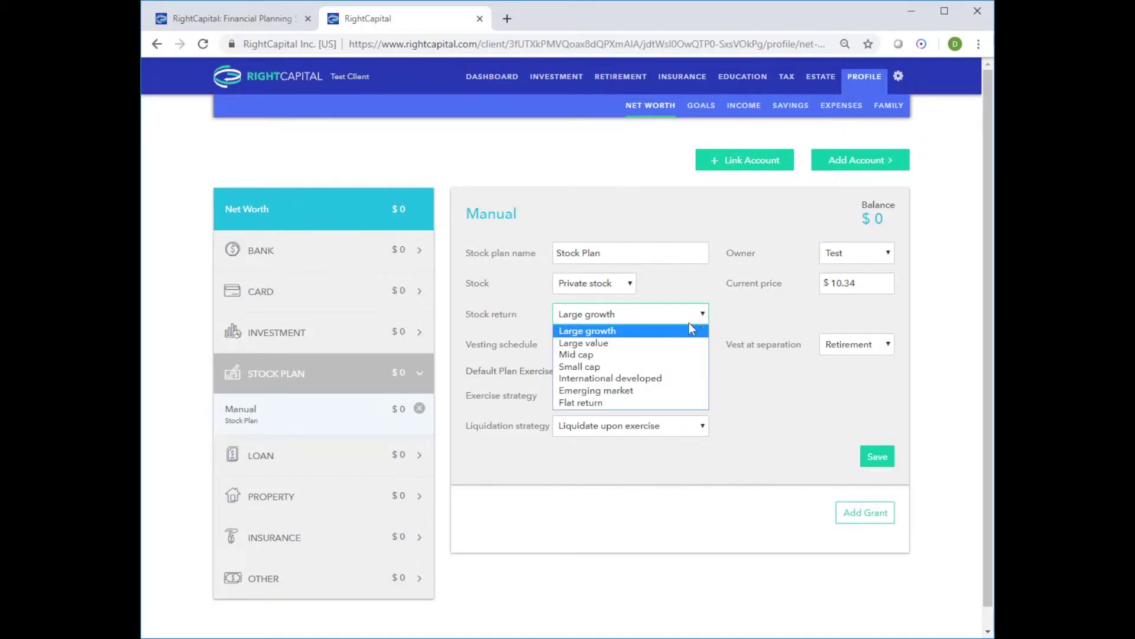
left_click(672, 405)
left_click(852, 314)
type("5")
left_click(787, 367)
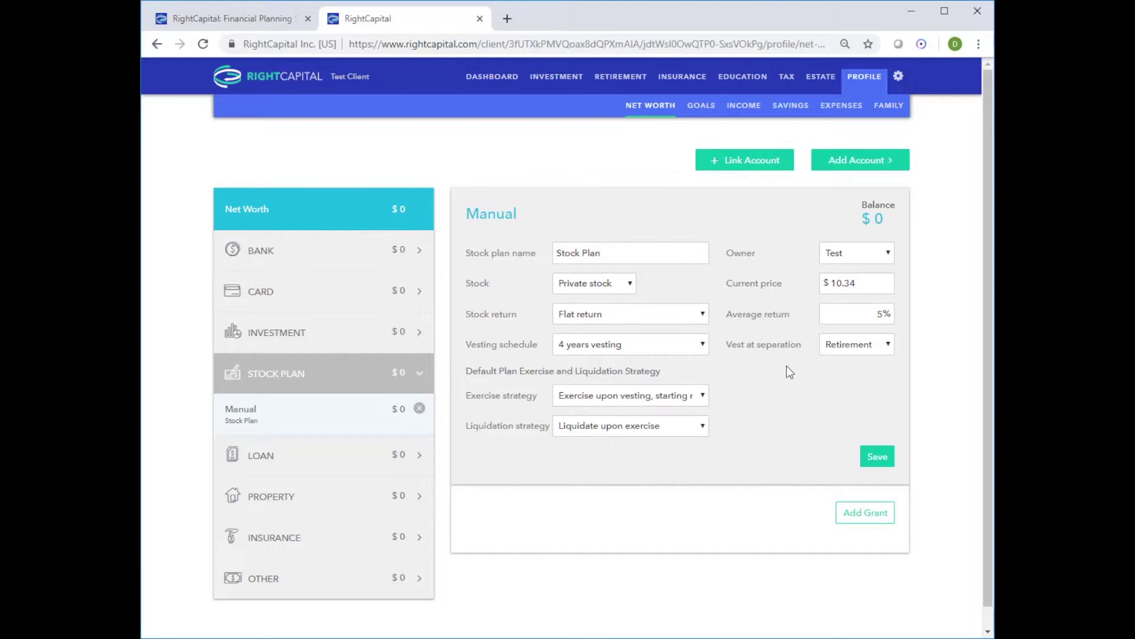
left_click(869, 456)
Check the plan's vesting schedule options and open the vesting models in the advisor portal.
left_click(681, 346)
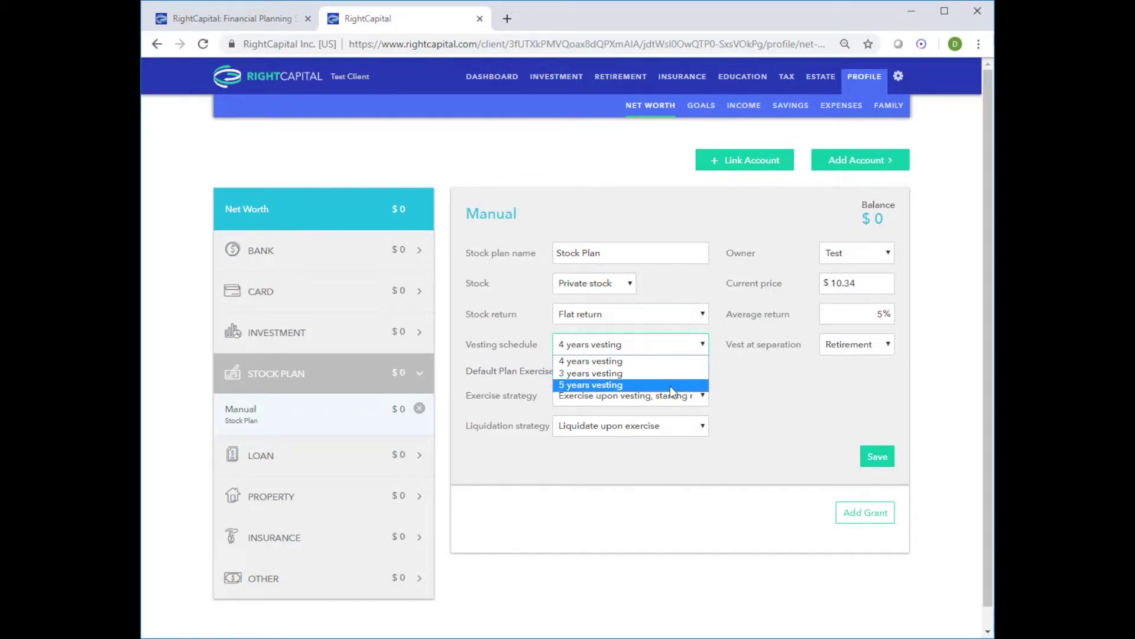
left_click(776, 377)
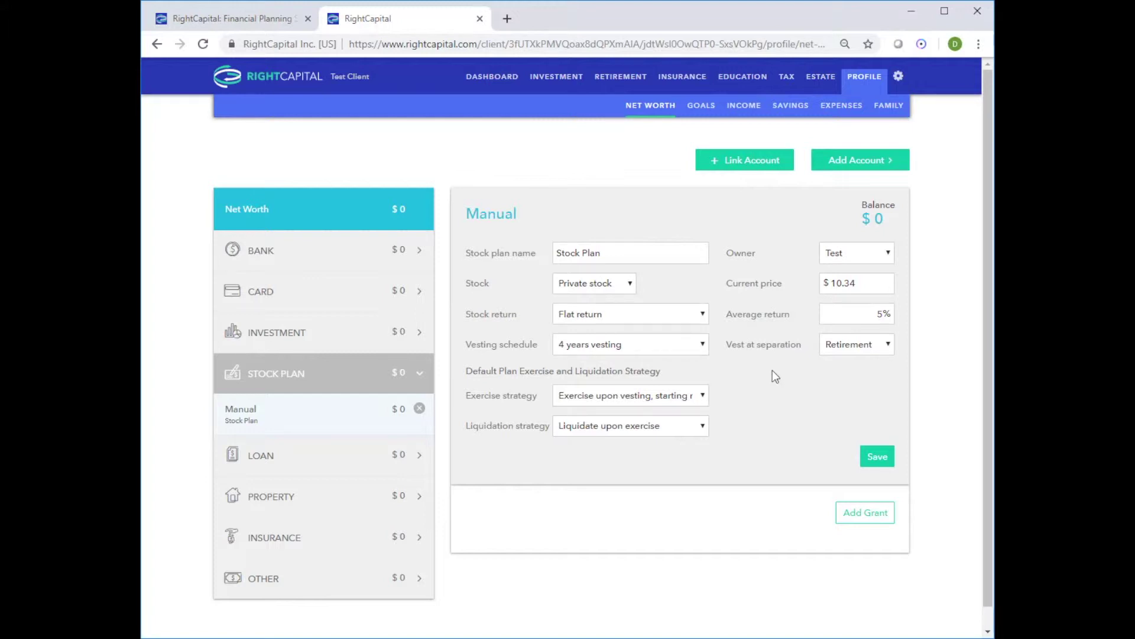
left_click(898, 76)
left_click(810, 110)
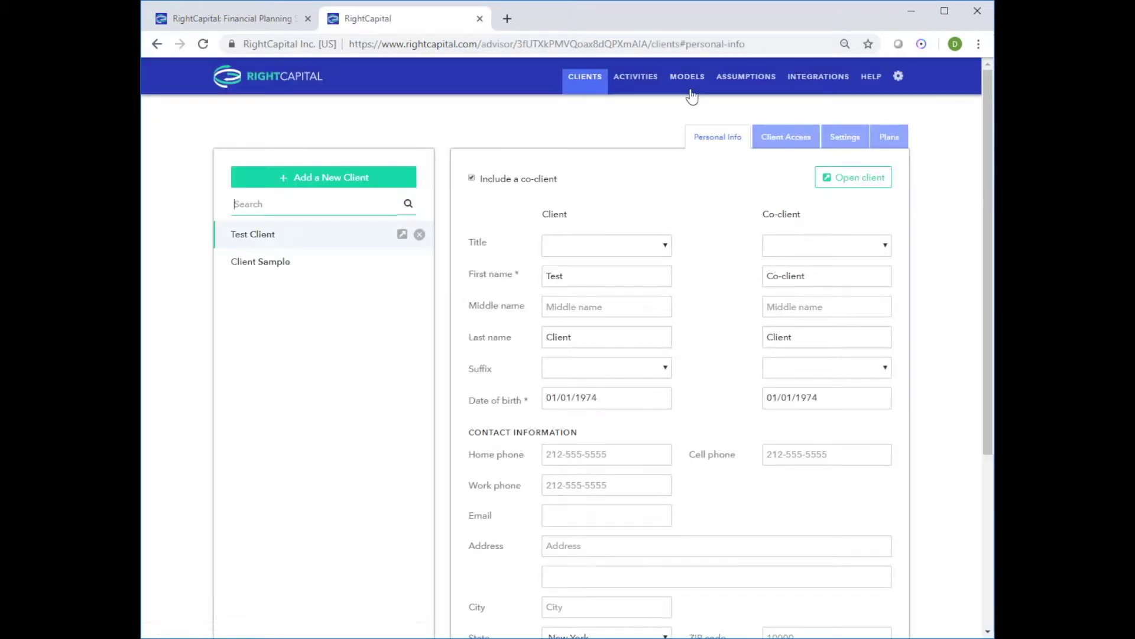
left_click(689, 86)
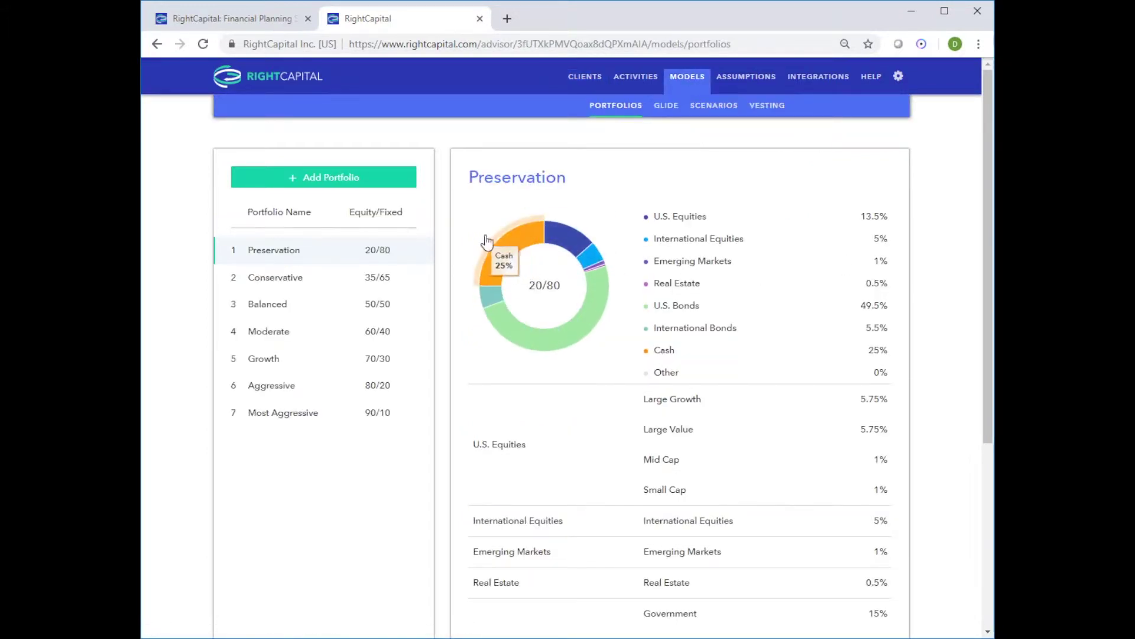
left_click(754, 113)
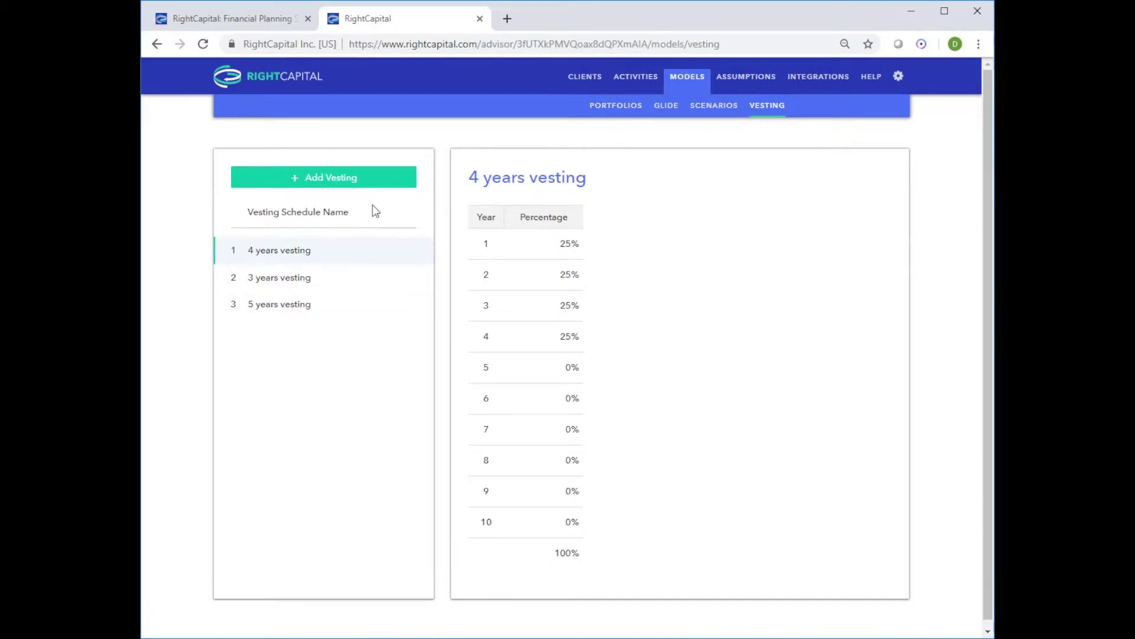
Add a vesting schedule that vests 40% in year 1, 40% in year 2 and 20% in year 3.
left_click(361, 188)
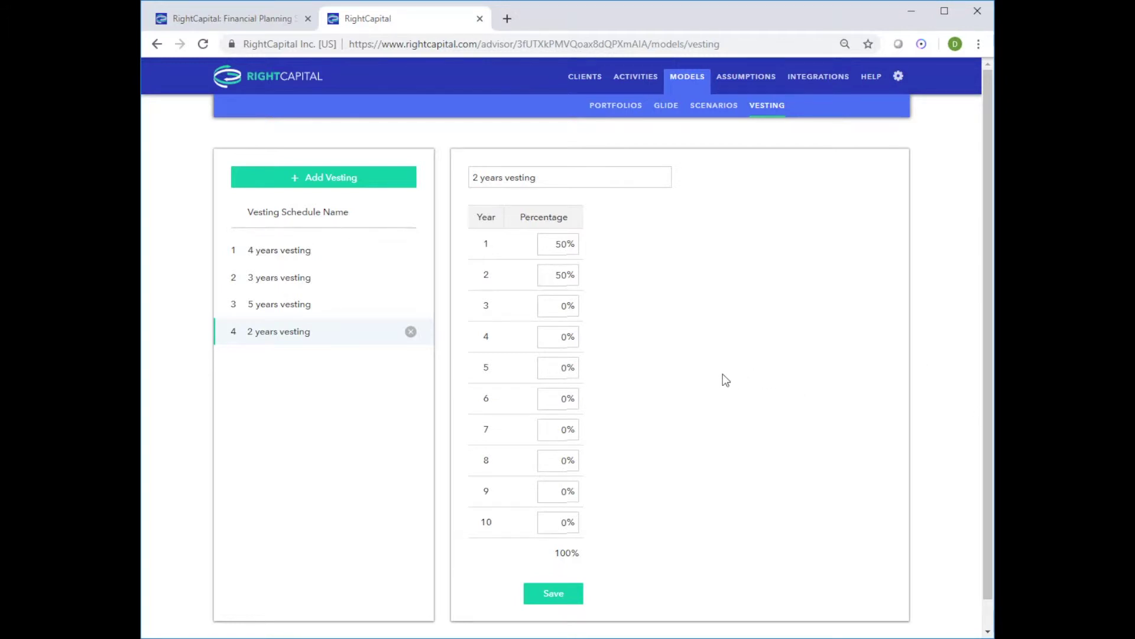
left_click(577, 244)
type("40")
key("Tab")
type("40")
key("Tab")
type("20")
left_click(631, 246)
Rename the new vesting schedule to "40/40/20" and save it.
triple_click(548, 173)
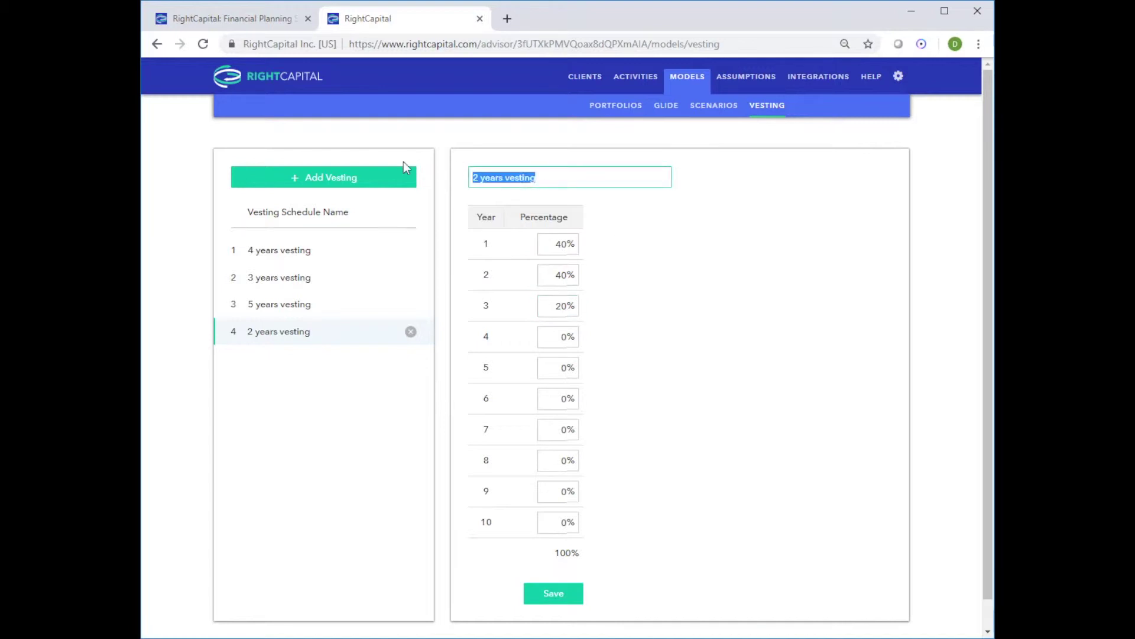
type("40/40/20")
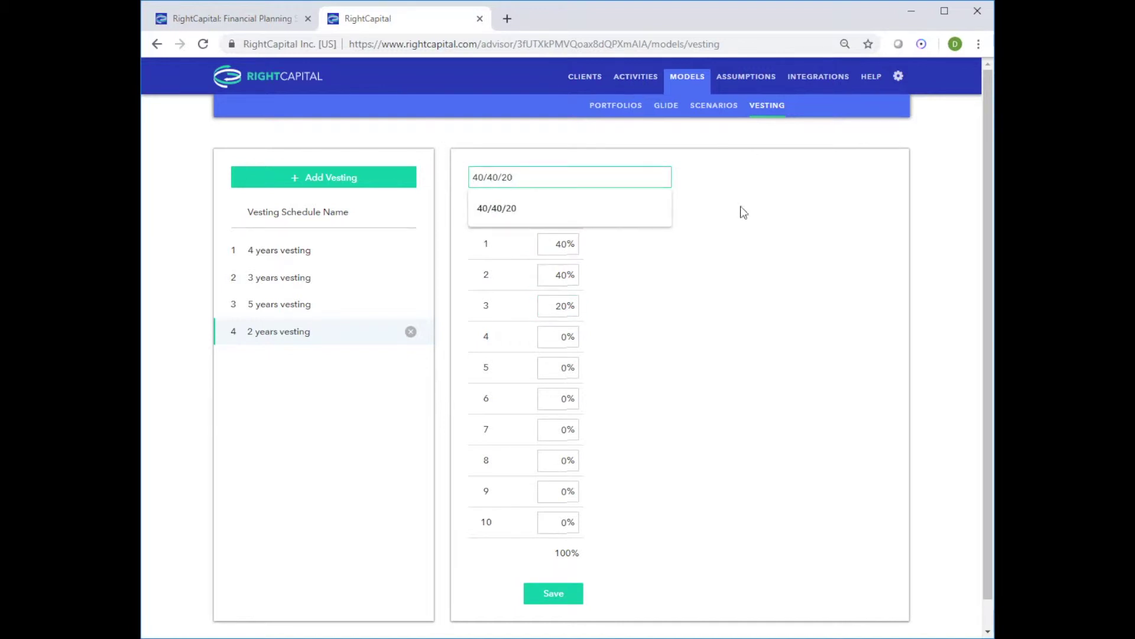
left_click(724, 296)
left_click(552, 598)
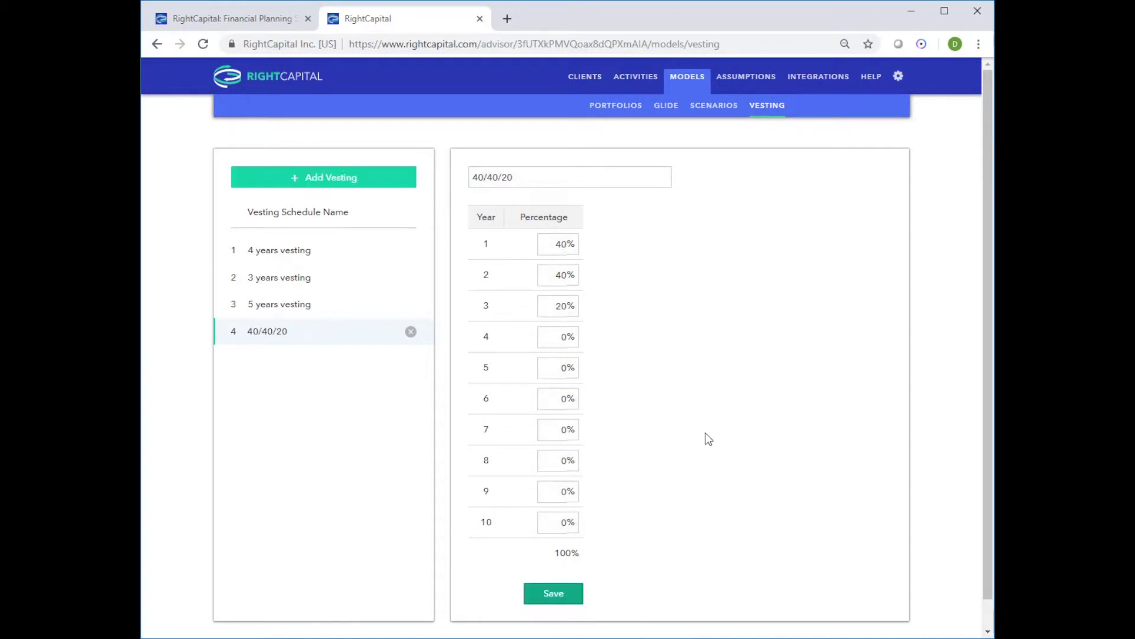
Return to the test client and reopen the Stock Plan account in the net worth profile.
left_click(584, 83)
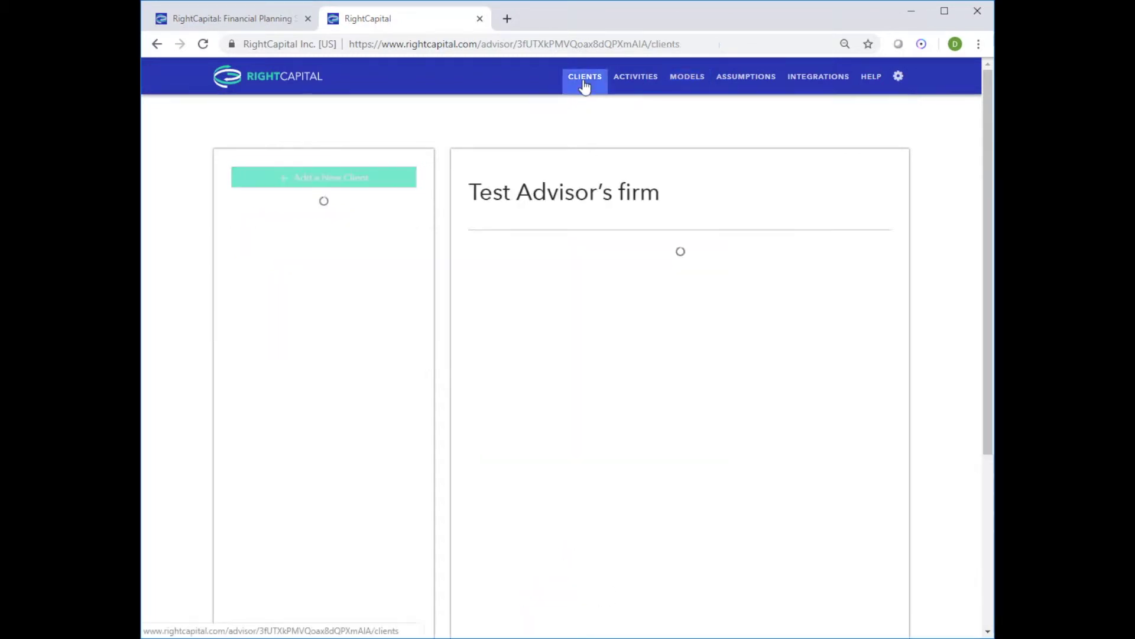
left_click(847, 179)
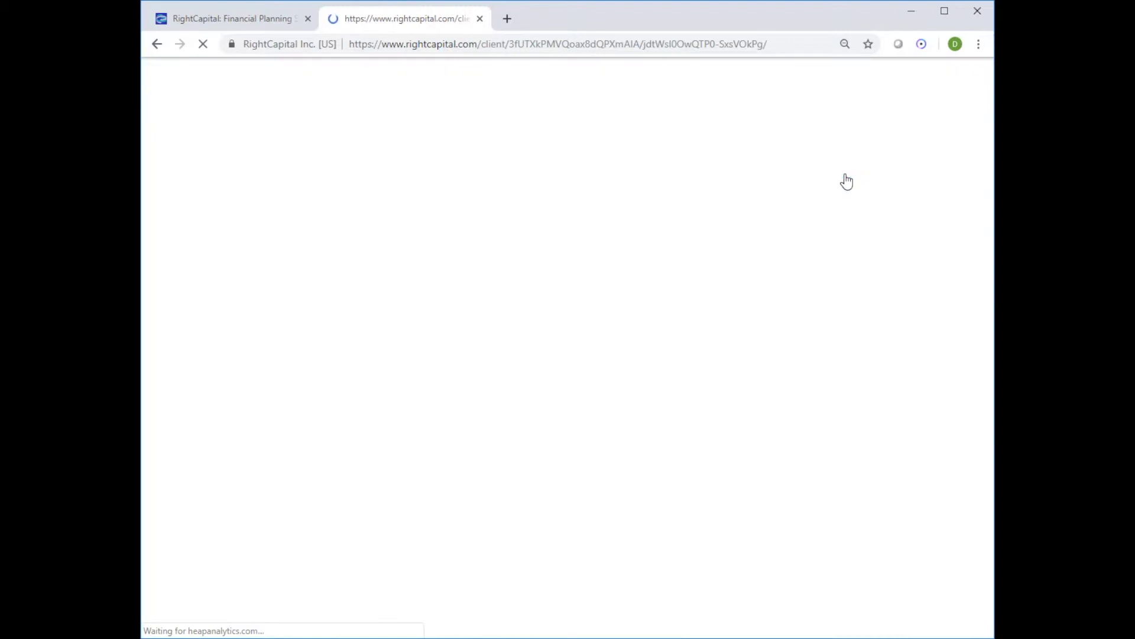
left_click(870, 89)
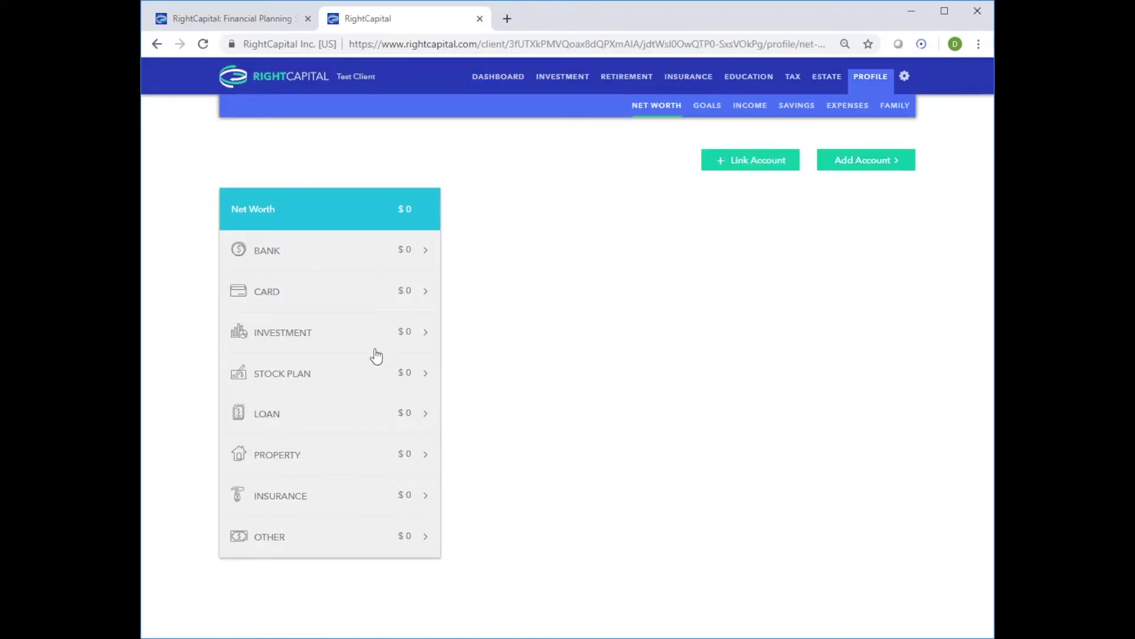
left_click(335, 371)
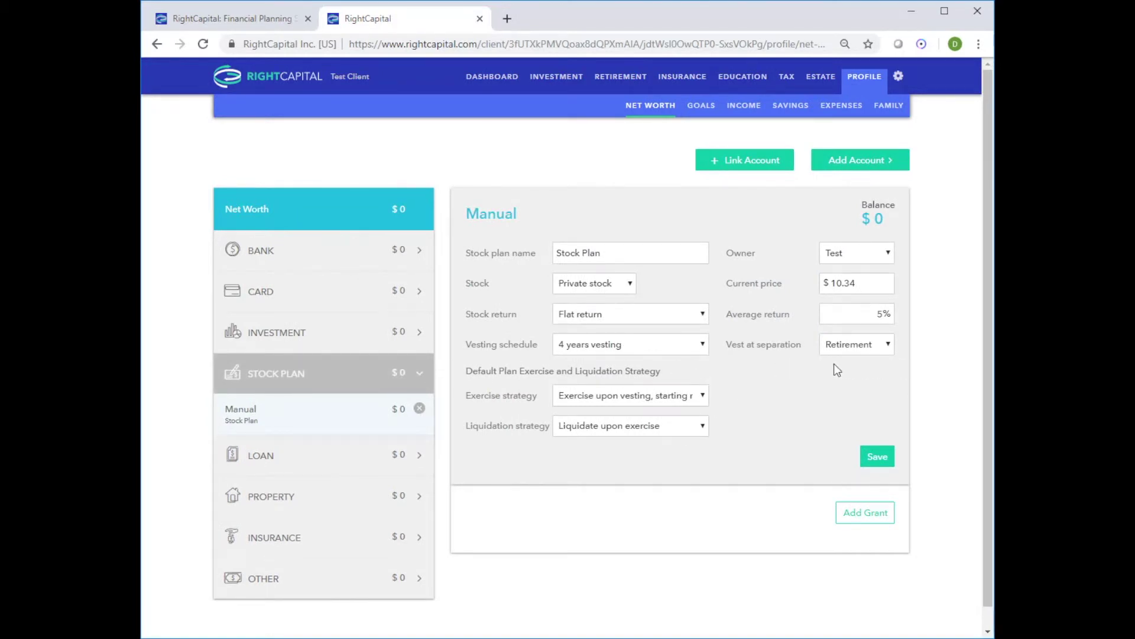
Examine the Vest at separation options of the stock plan.
left_click(826, 350)
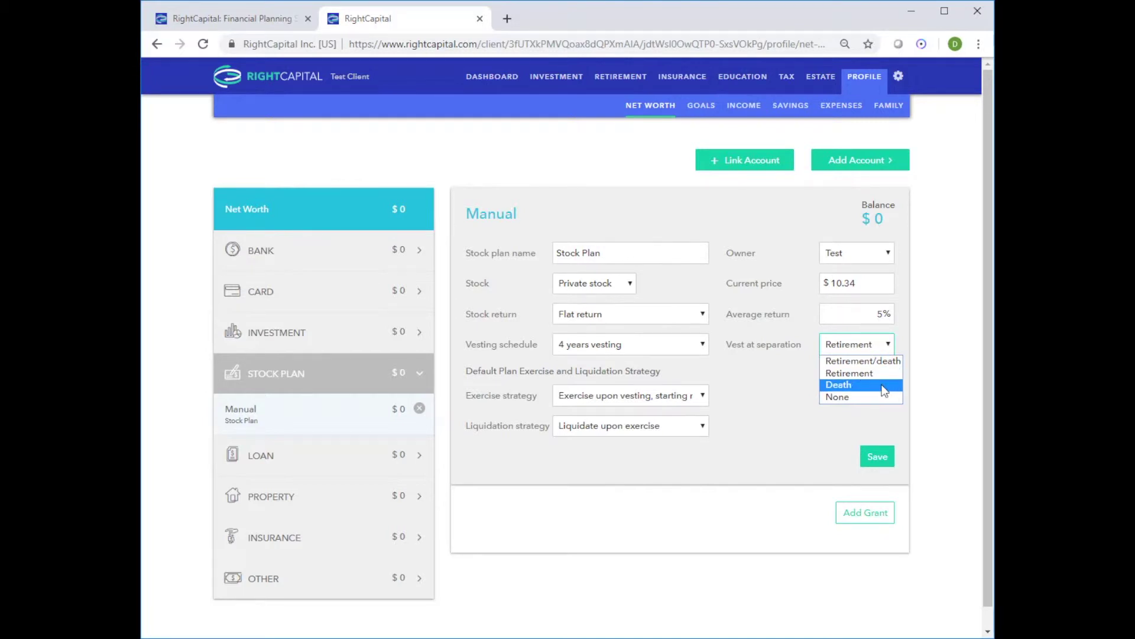
left_click(967, 443)
left_click(967, 443)
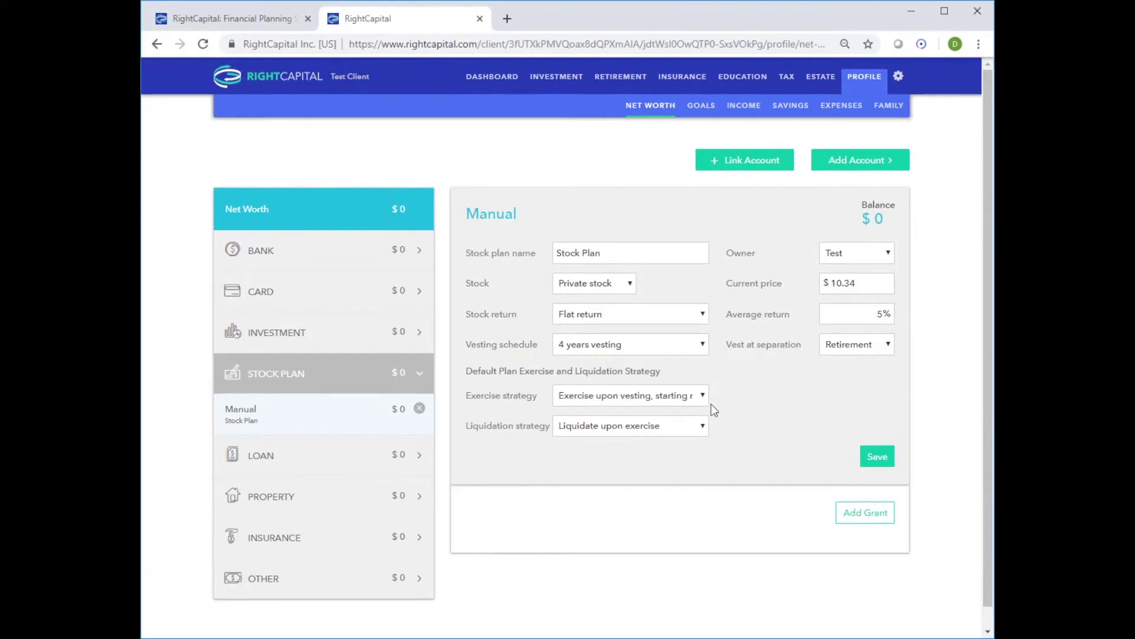
Save the exercise strategy as Start year and at vested with start year 2025, and check the liquidation strategy options.
left_click(701, 396)
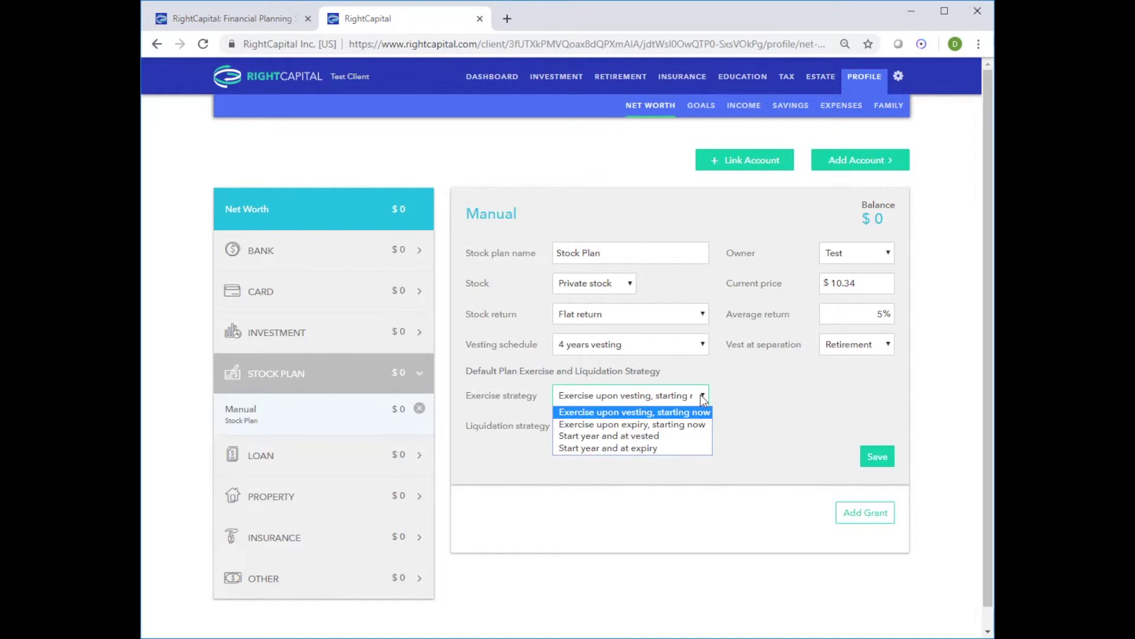
left_click(677, 433)
left_click(846, 404)
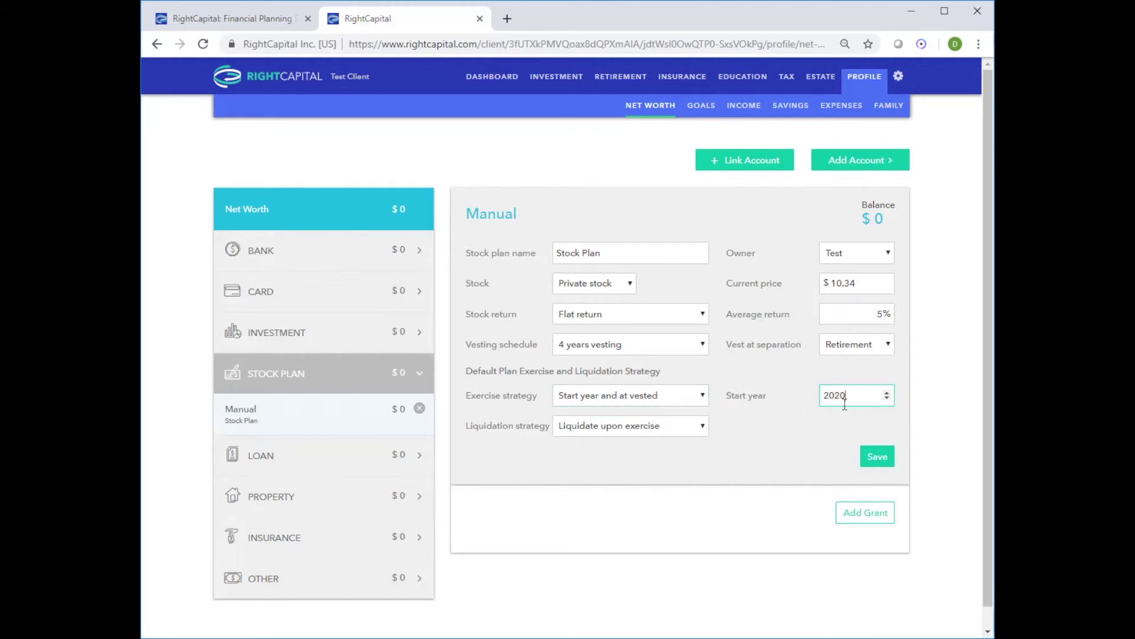
left_click(888, 392)
left_click(887, 393)
left_click(888, 392)
left_click(888, 392)
left_click(888, 392)
left_click(878, 456)
left_click(690, 424)
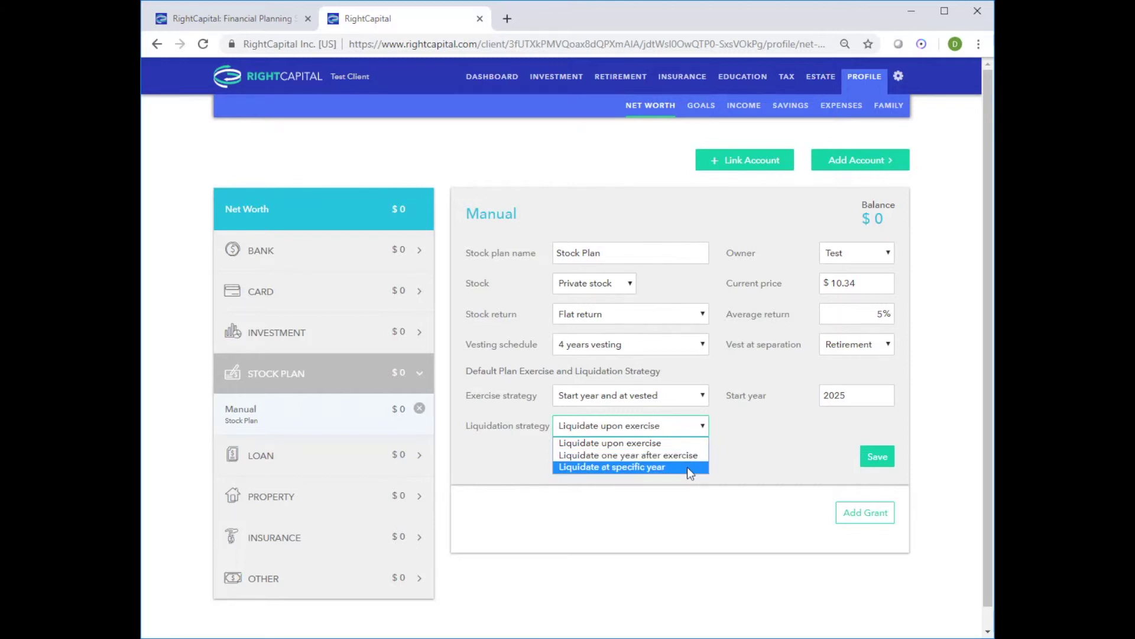
left_click(763, 453)
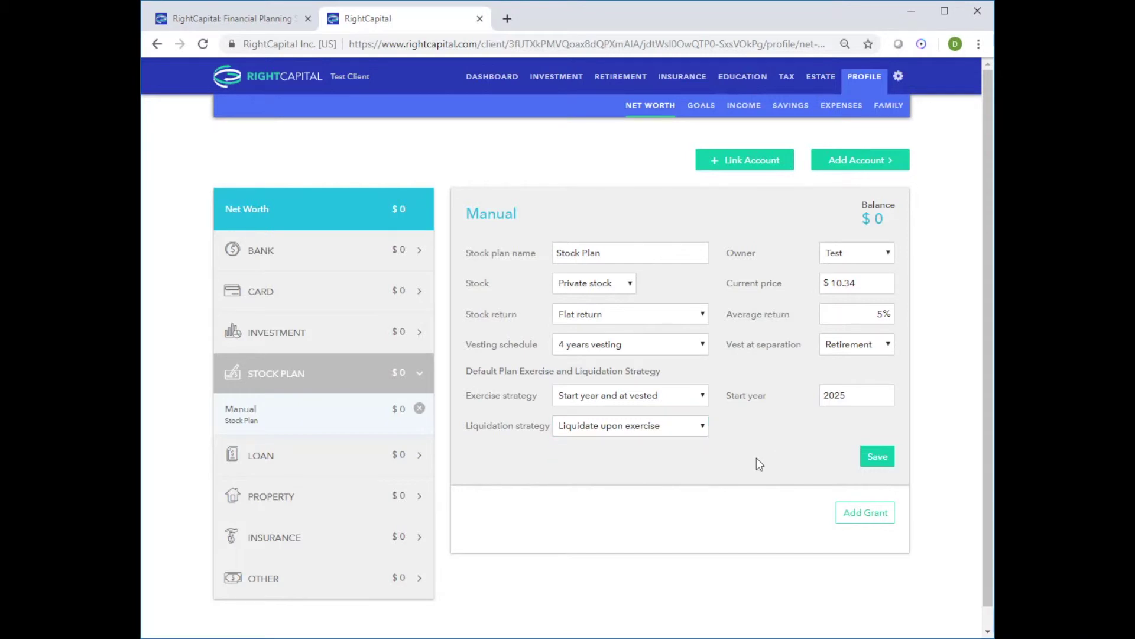
Add a grant to the stock plan, open it for editing and check the available grant types, keeping ISO.
scroll(759, 463, "down", 1)
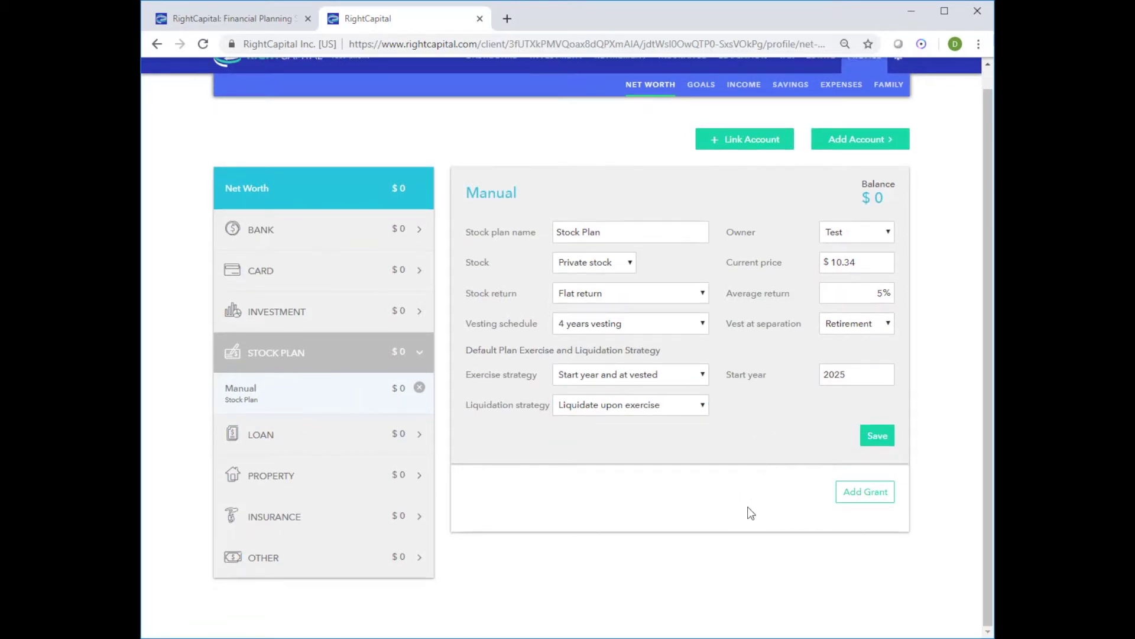
left_click(864, 500)
scroll(739, 515, "down", 1)
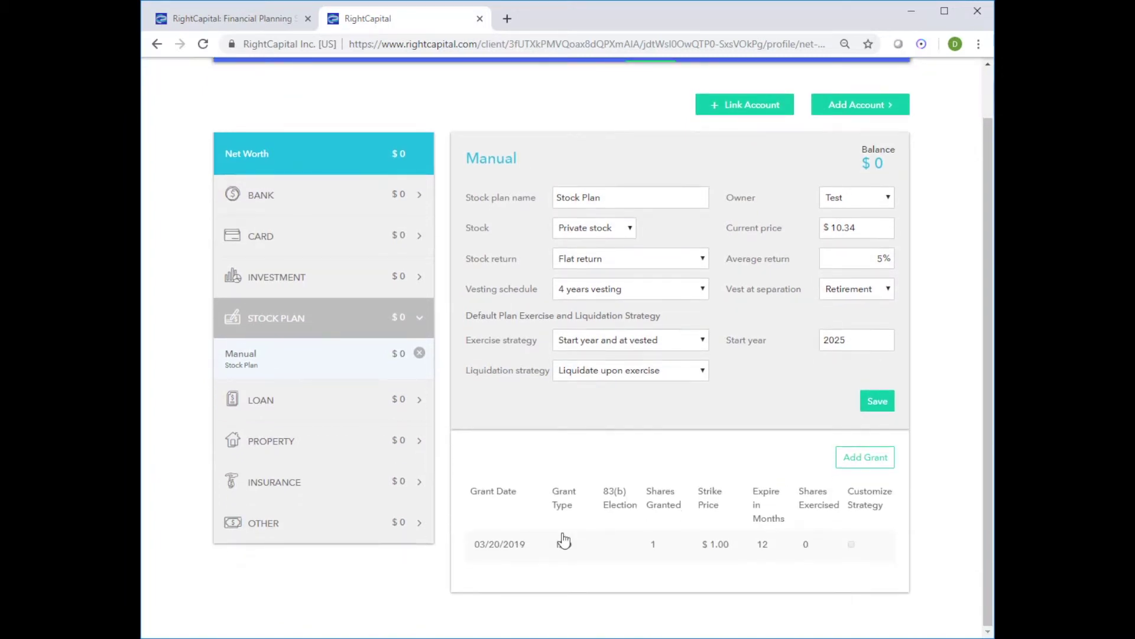
left_click(571, 547)
left_click(584, 547)
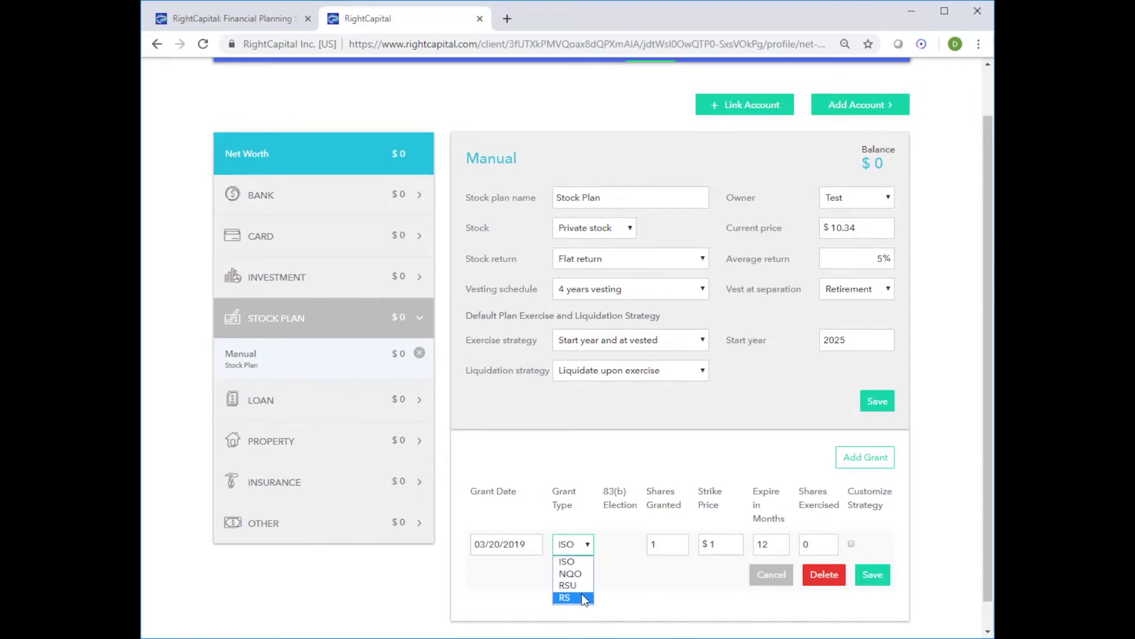
left_click(630, 583)
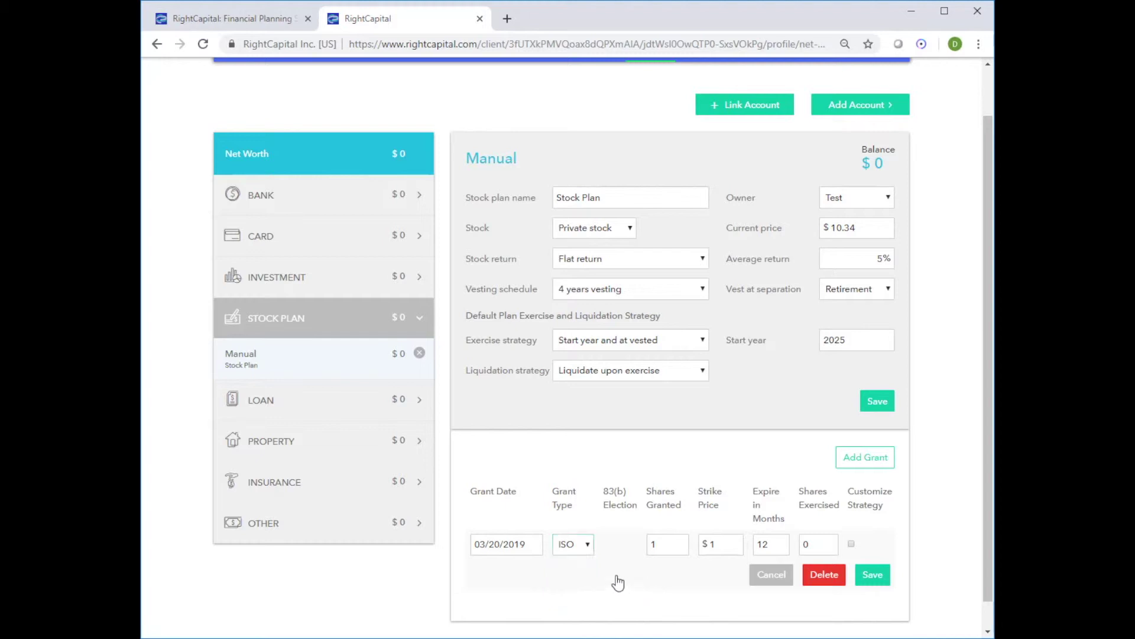
Set the new ISO grant's date to 01/01/2019.
left_click(480, 544)
type("0101")
left_click(654, 578)
scroll(843, 489, "down", 1)
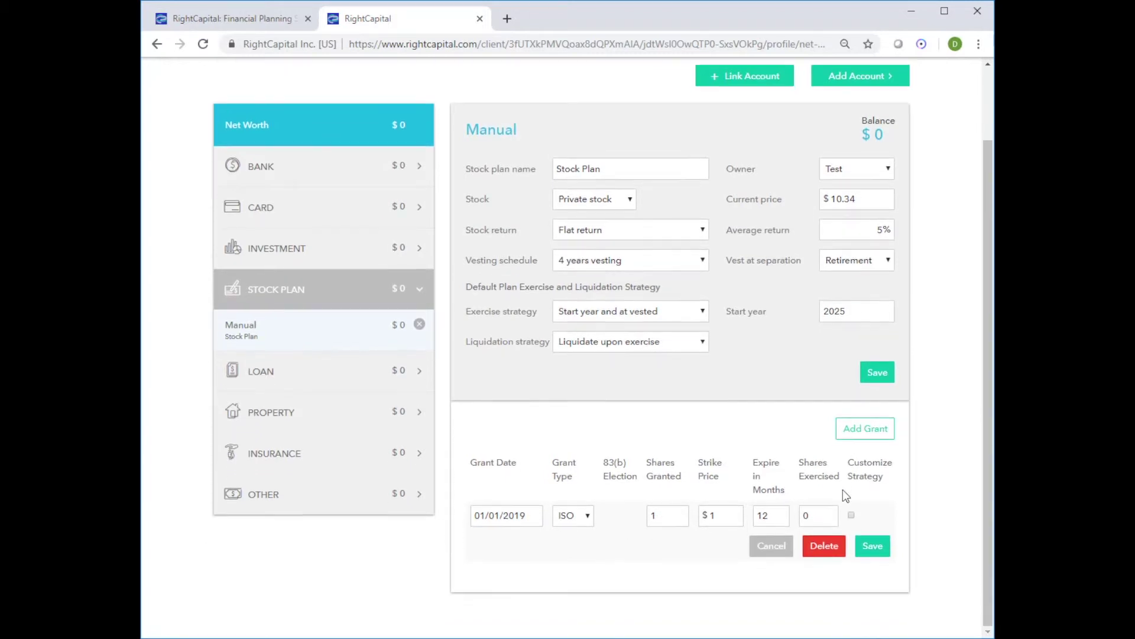
Set the ISO grant to 1000 shares granted, a strike price of $8.00 and expiry in 120 months, and save it.
left_click(669, 516)
type("000")
left_click(728, 516)
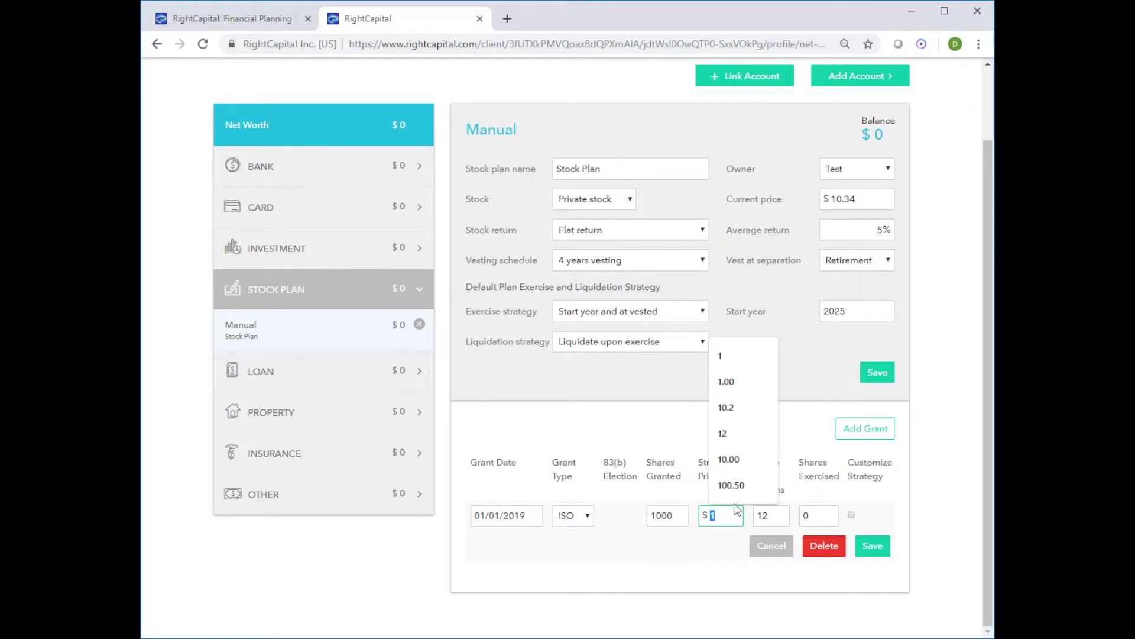
key("BackSpace")
type("8.00")
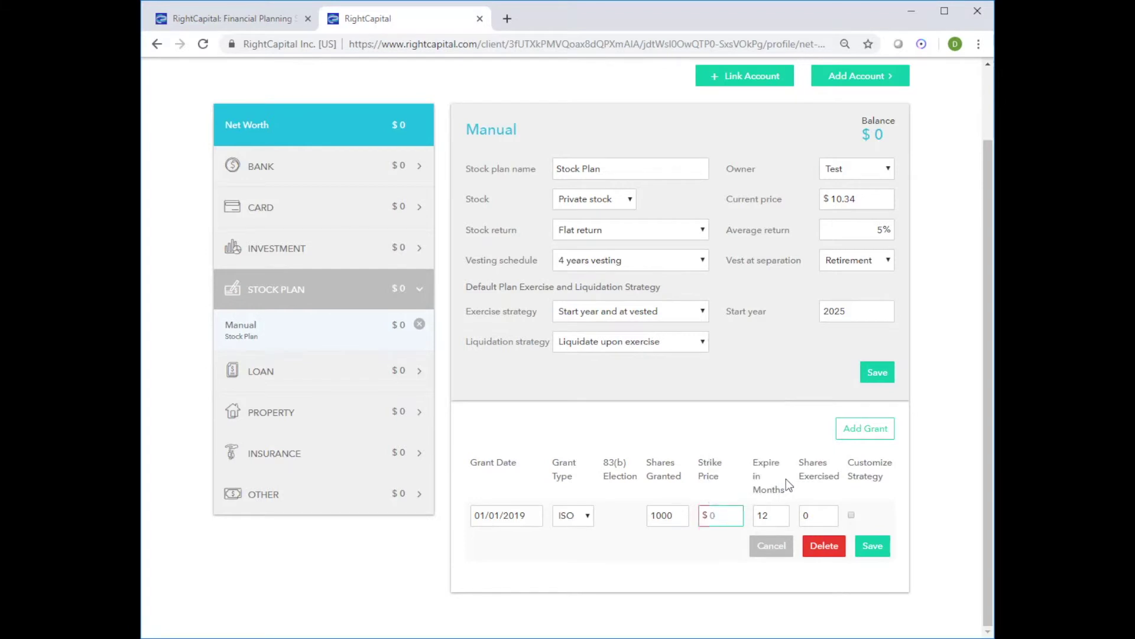
left_click(780, 517)
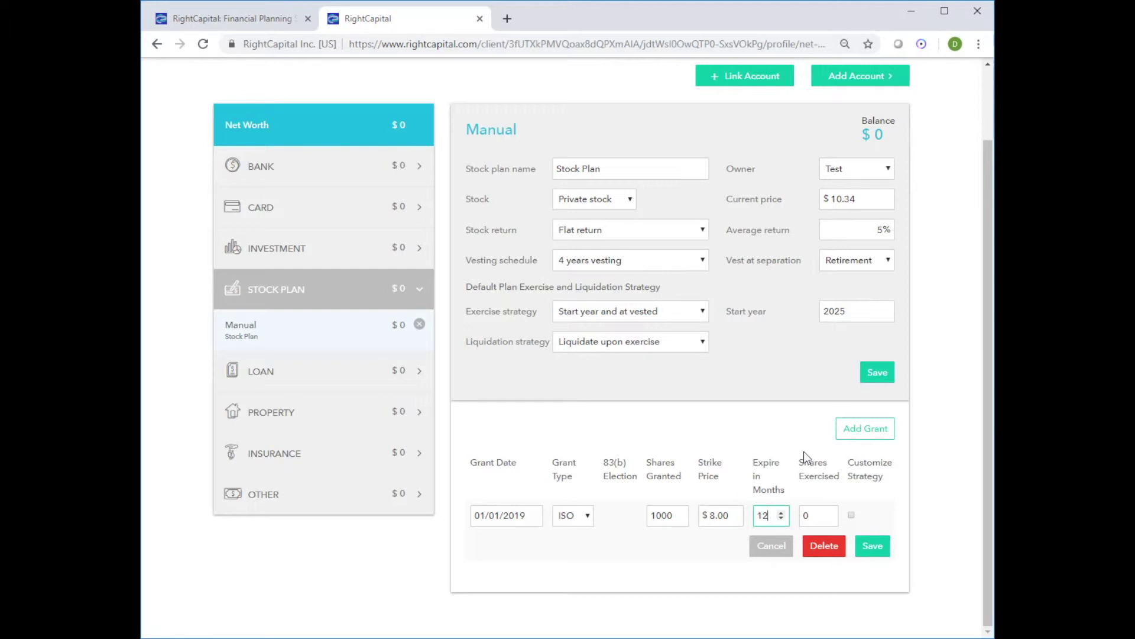
type("0")
left_click(871, 544)
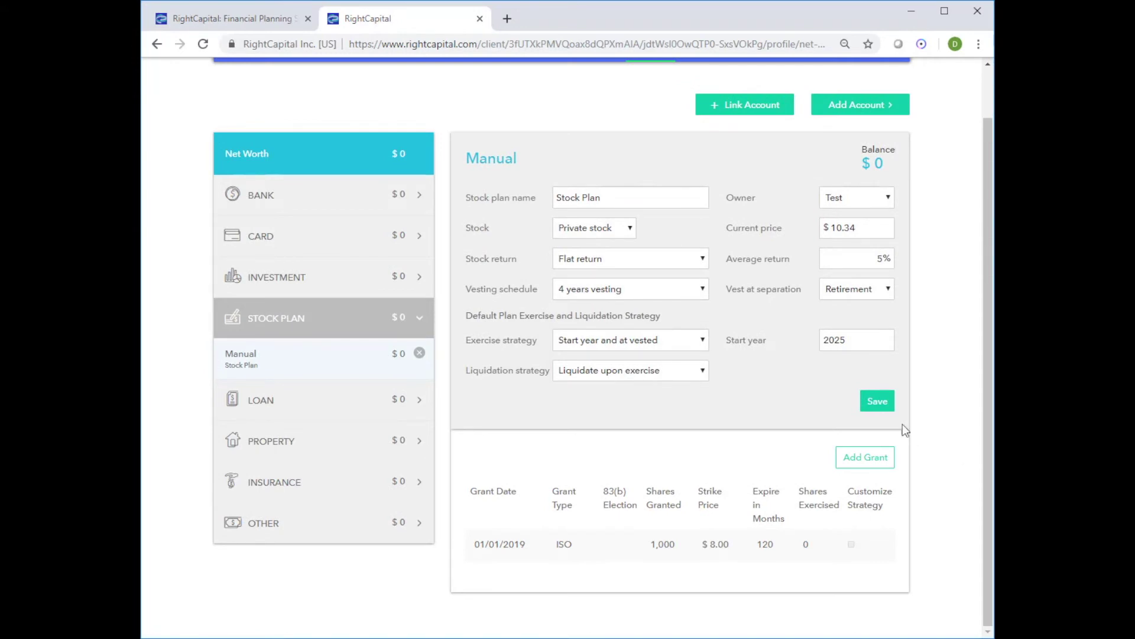
Add a second grant of type RSU with 600 shares granted and save it.
left_click(868, 463)
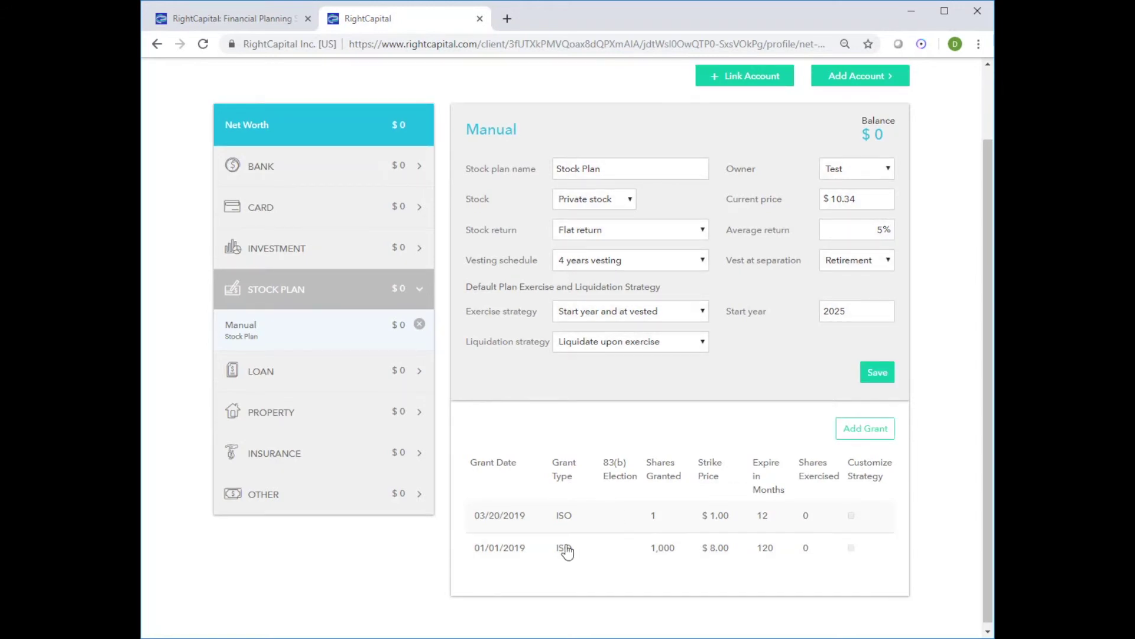
left_click(567, 518)
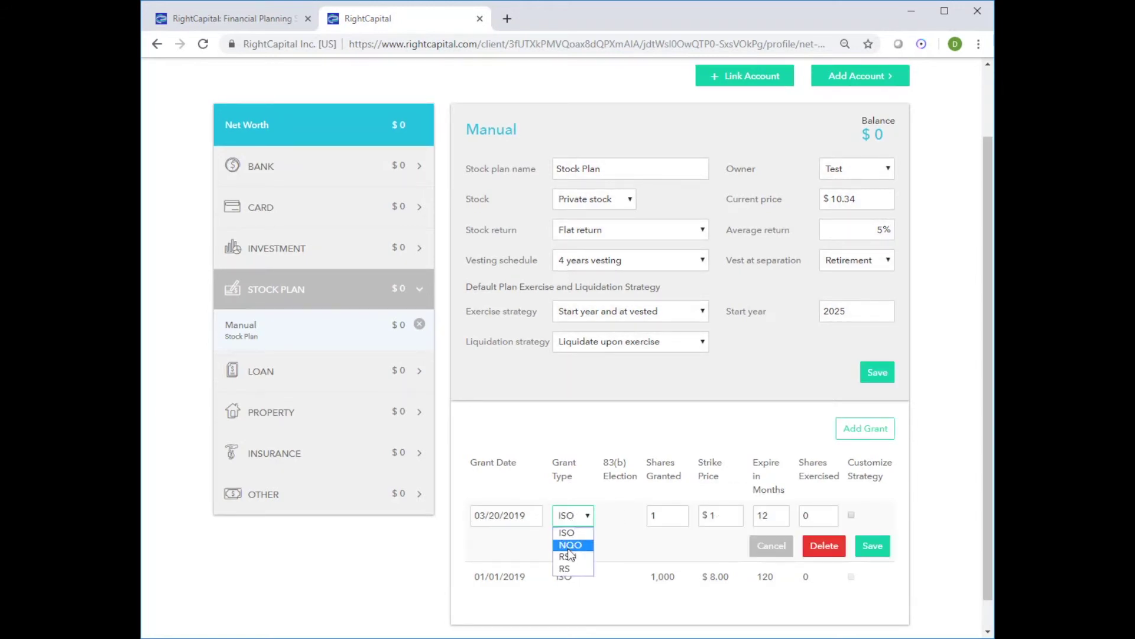
left_click(570, 556)
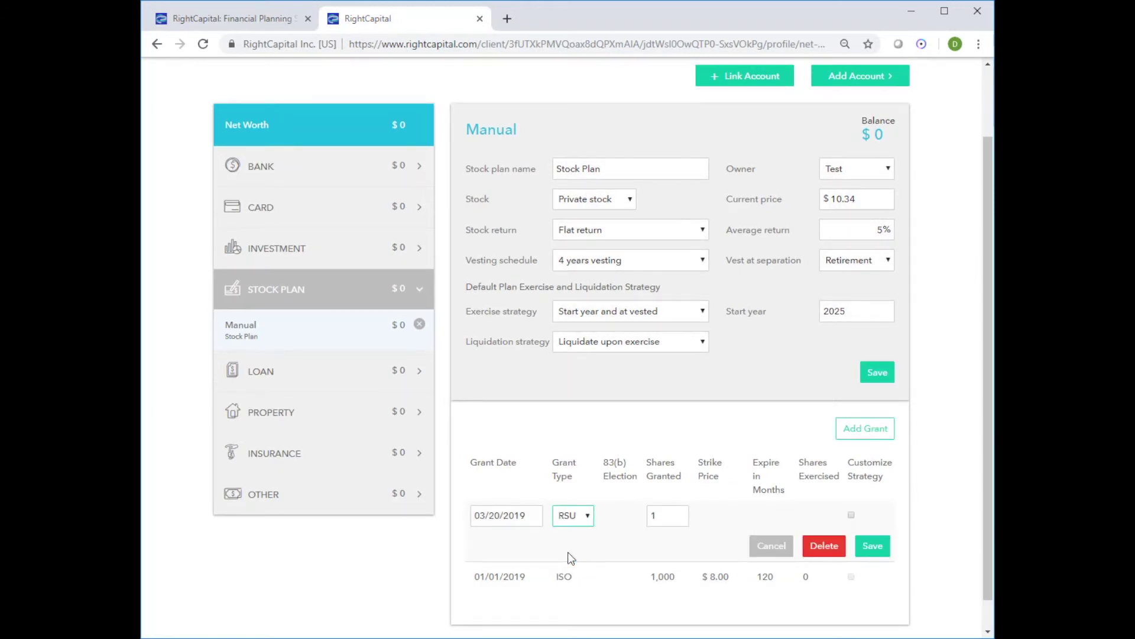
left_click(667, 519)
double_click(668, 518)
type("600")
left_click(767, 525)
left_click(873, 546)
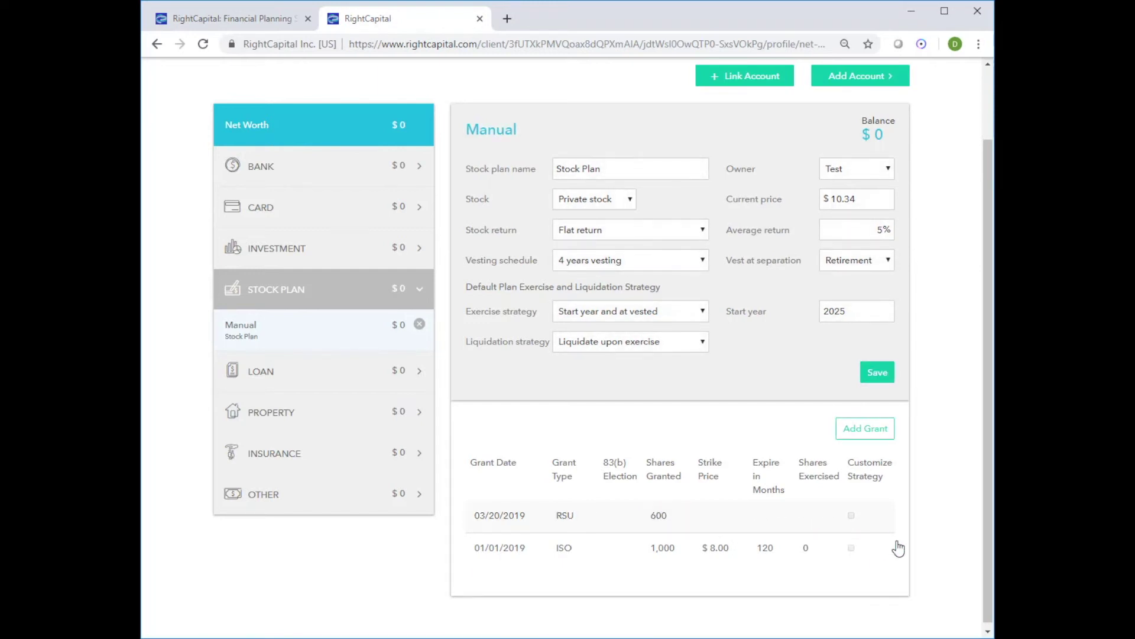
Add a third grant of type RS with 400 shares granted and the 83(b) election enabled, and save it.
left_click(867, 430)
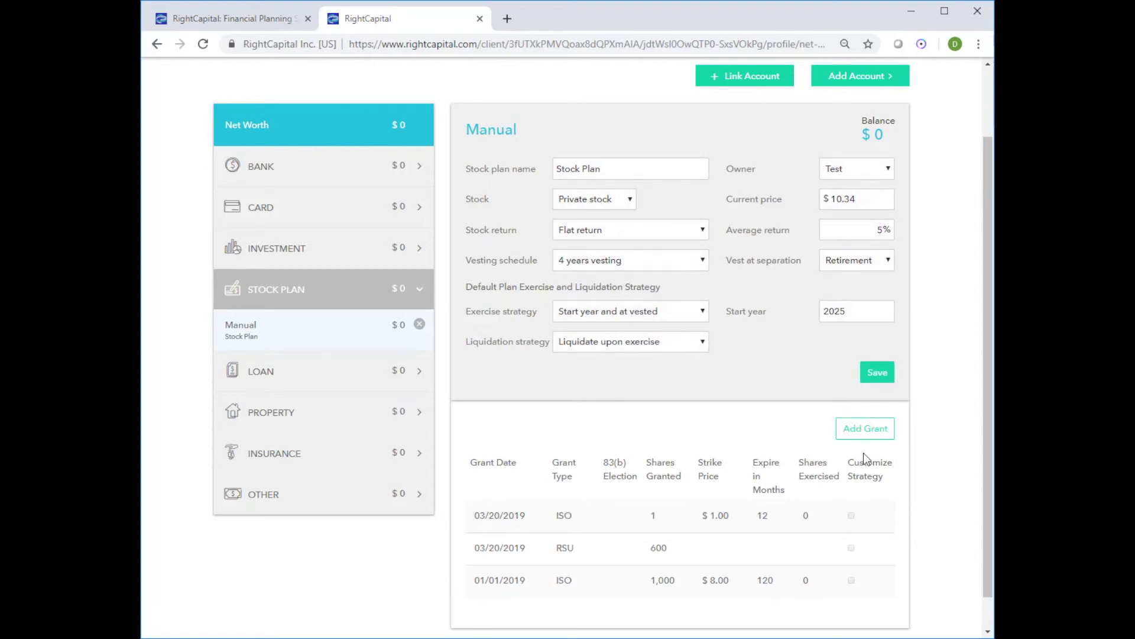
left_click(599, 528)
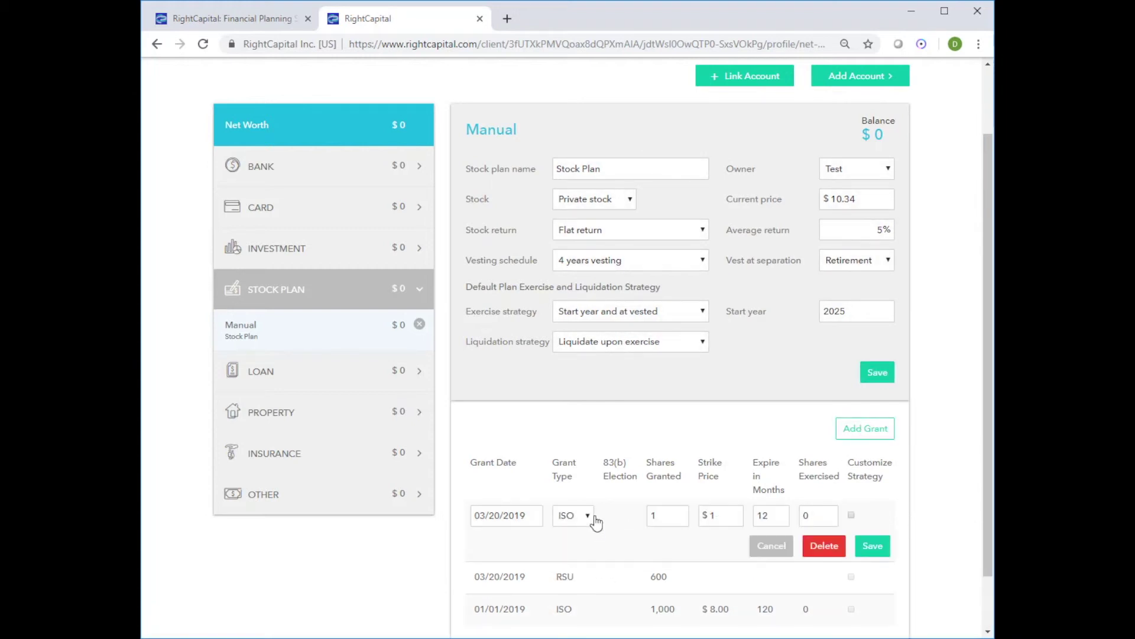
left_click(578, 520)
left_click(572, 566)
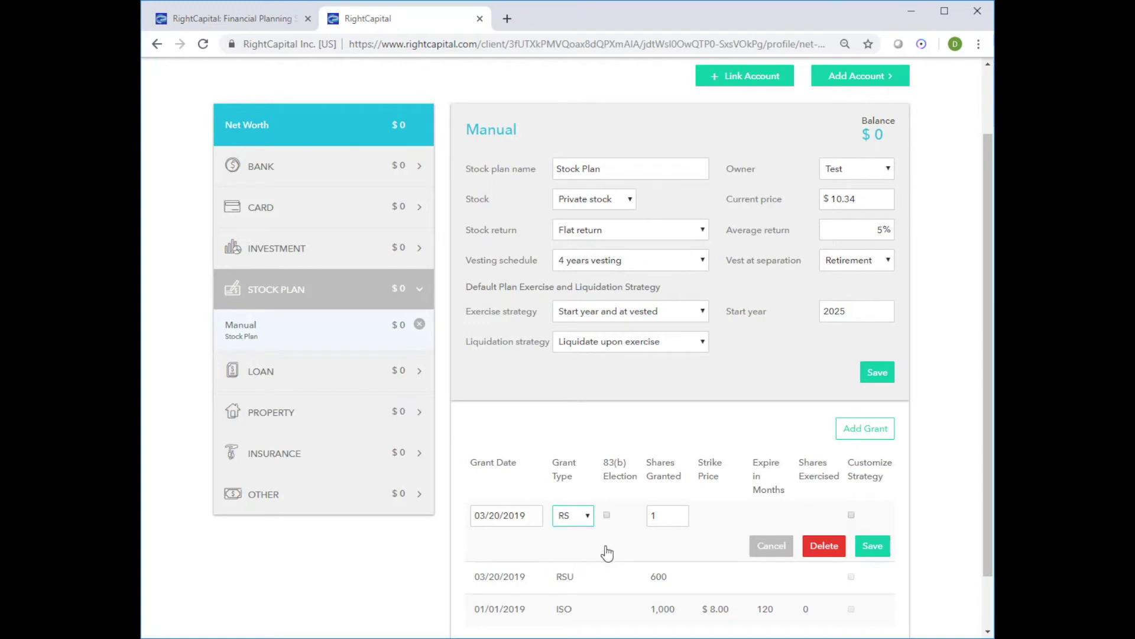
double_click(662, 517)
type("400")
left_click(707, 535)
left_click(606, 517)
left_click(867, 545)
scroll(858, 505, "down", 1)
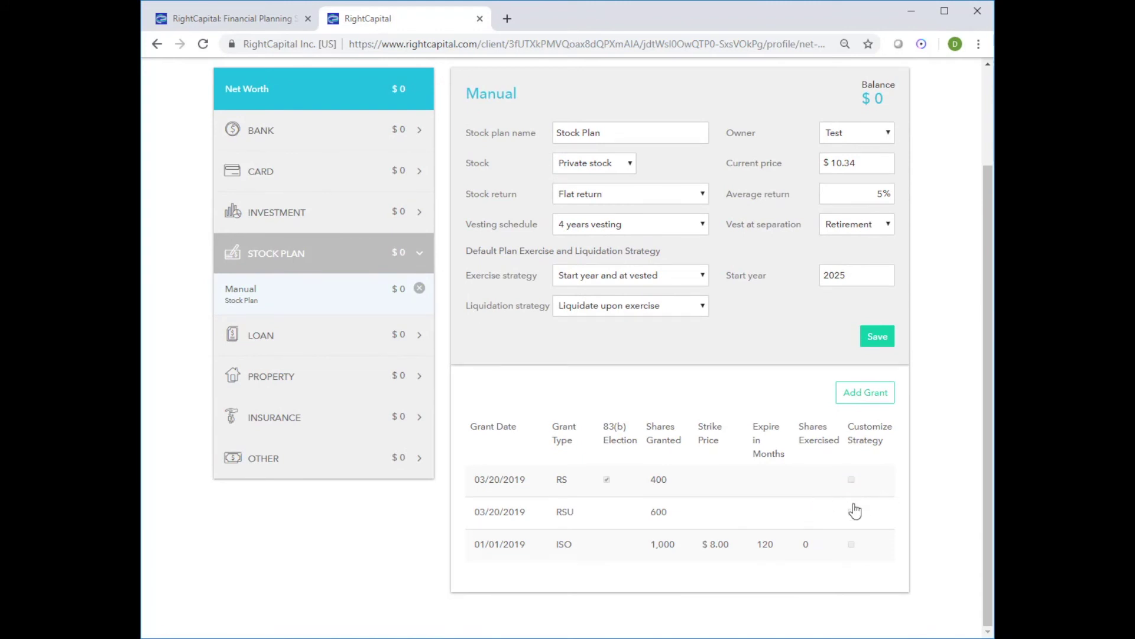
Enable a customized strategy for the ISO grant and check its exercise and liquidation options, keeping the preset choices.
left_click(839, 555)
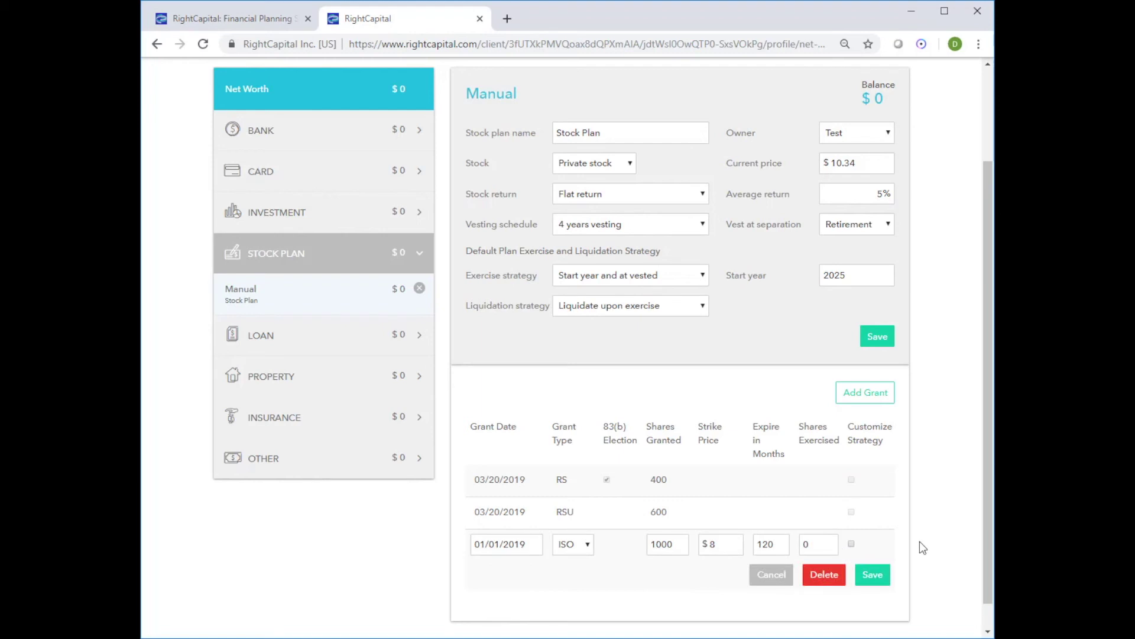
left_click(852, 545)
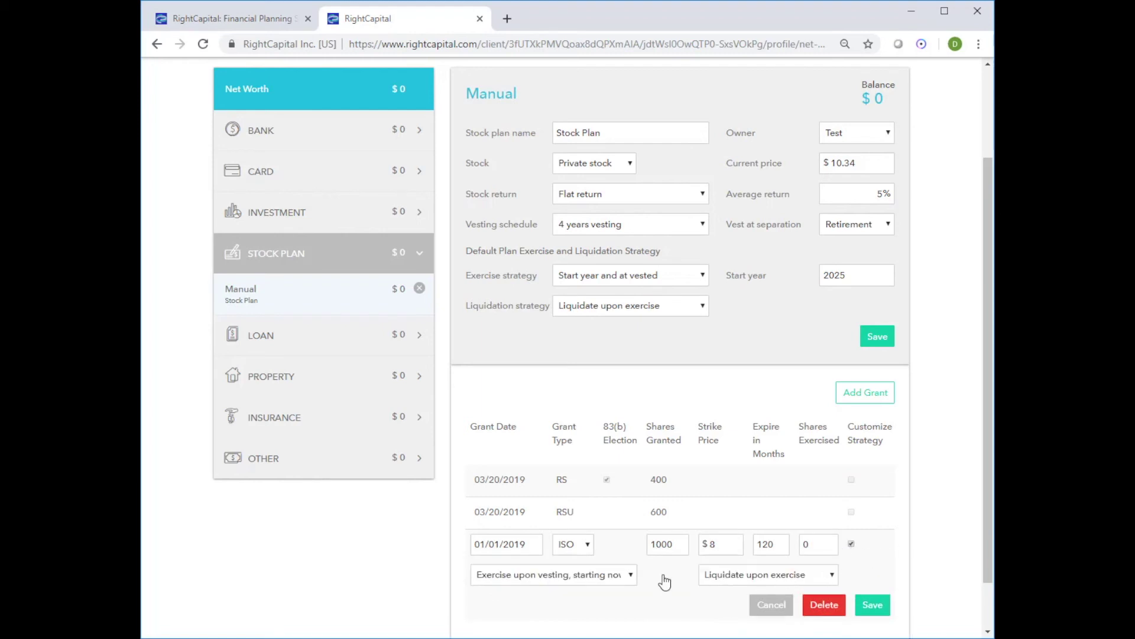
left_click(580, 575)
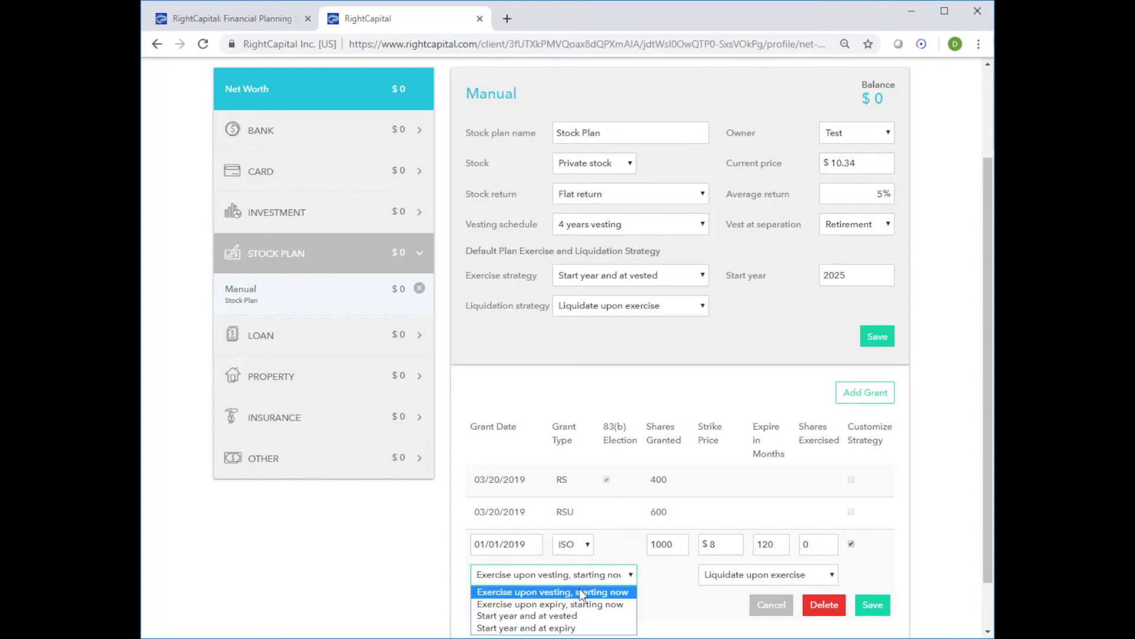
left_click(720, 575)
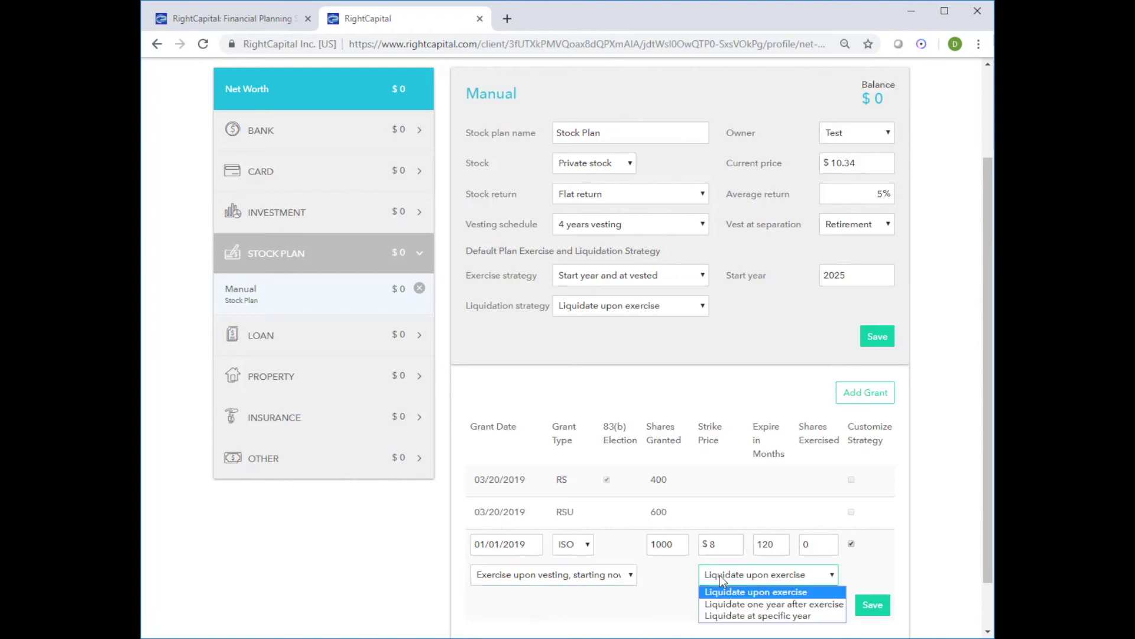
left_click(675, 587)
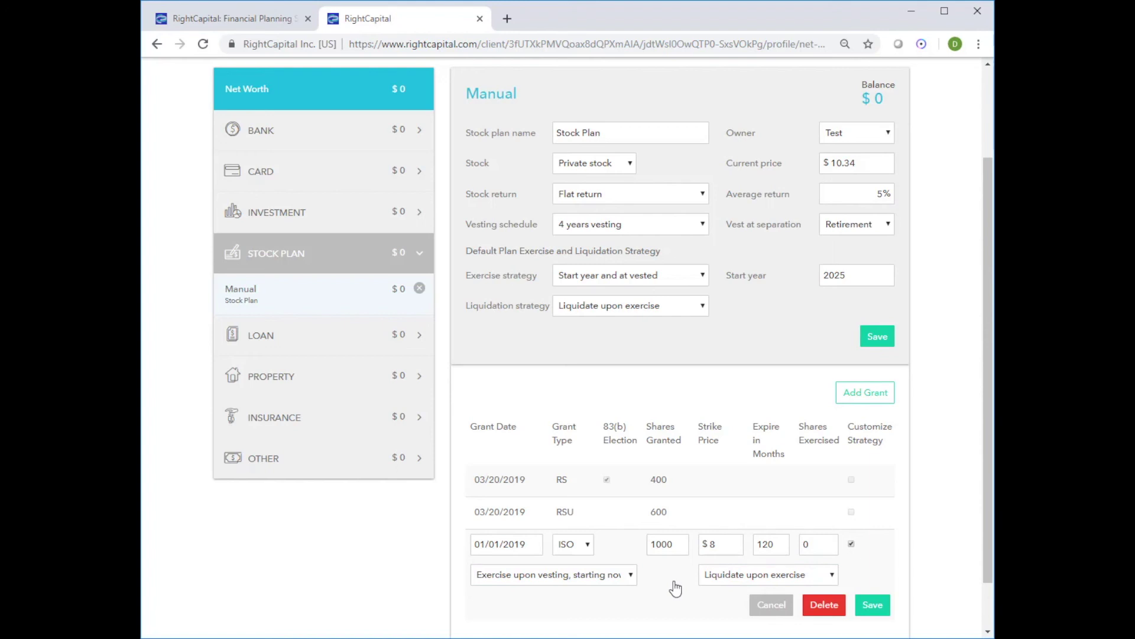
Change the ISO grant's date to 01/01/2018 and save the grant.
left_click(521, 546)
type("2018")
key("Return")
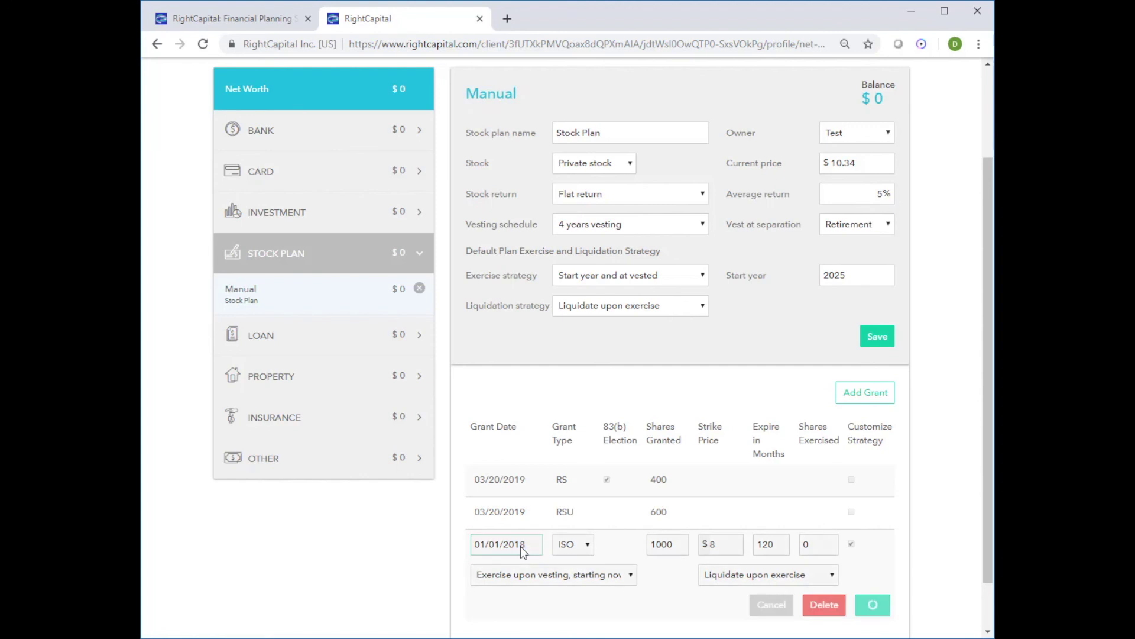